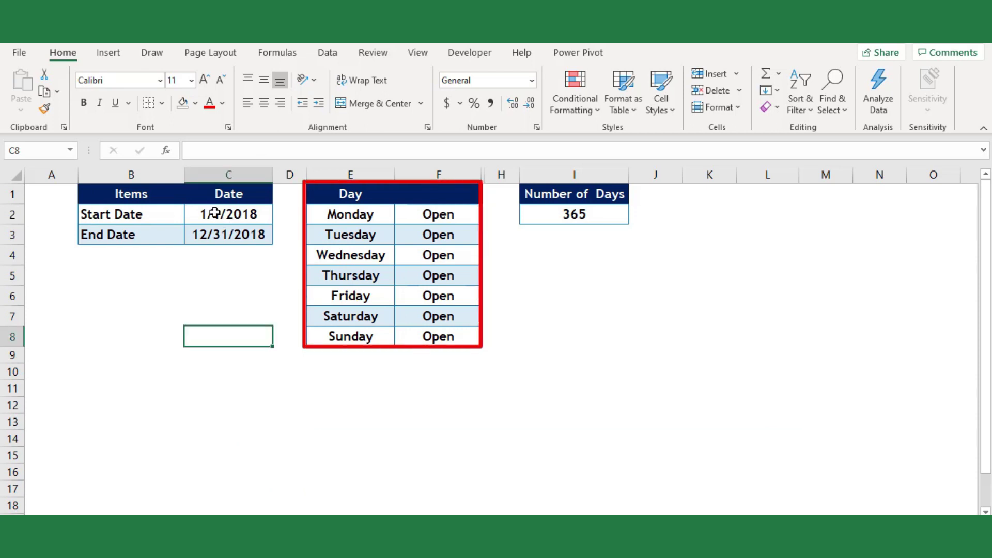
# - Change the period to start 1/1/2021 in C2 and end 12/31/2021 in C3
pyautogui.moveTo(216, 212); pyautogui.dragTo(214, 245)
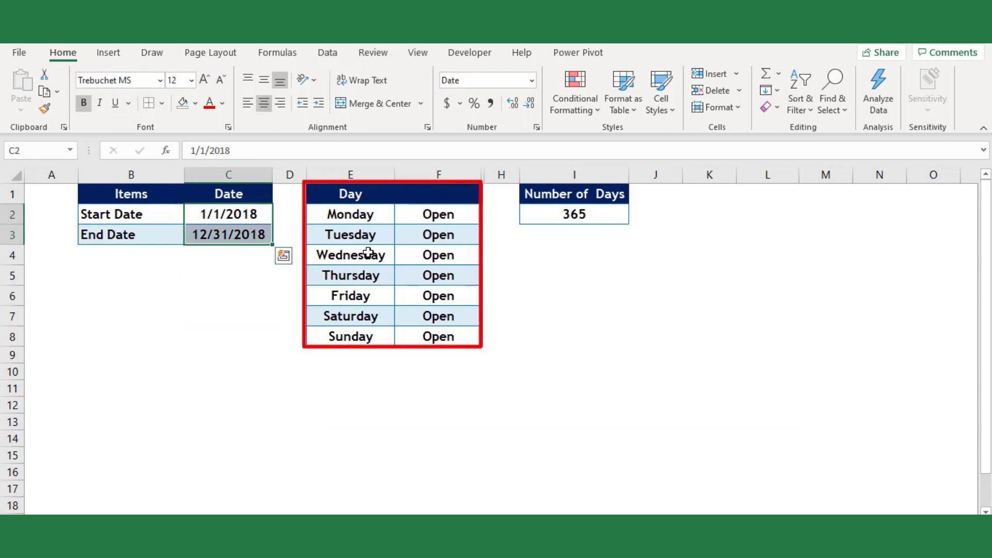
pyautogui.click(444, 373)
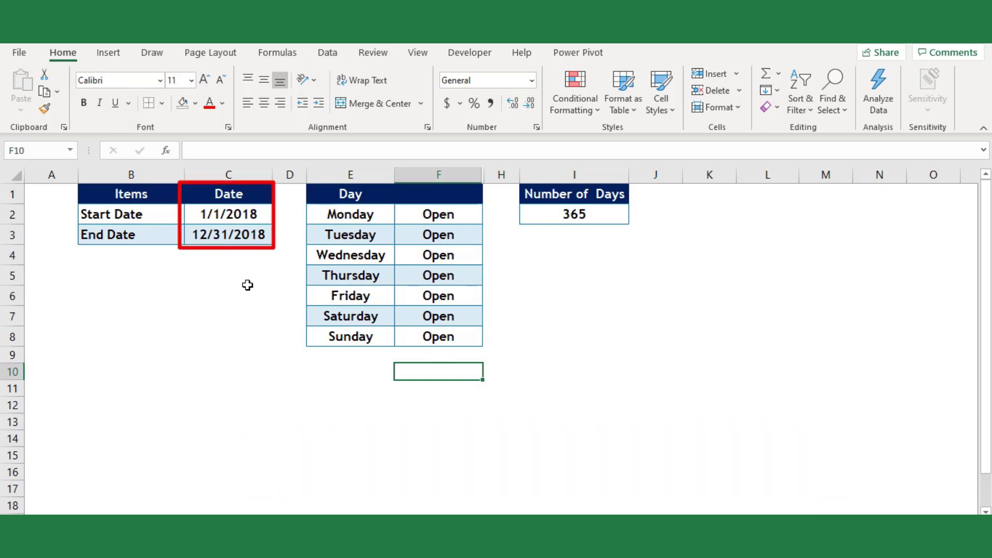
pyautogui.click(239, 215)
pyautogui.write('1/1/2021')
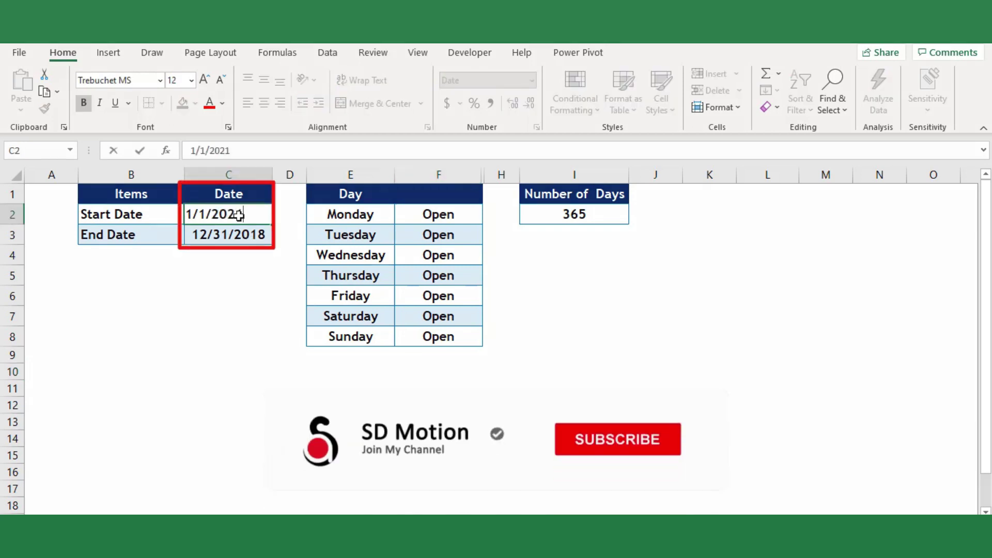
pyautogui.press('Return')
pyautogui.write('12/31/2021')
pyautogui.press('Return')
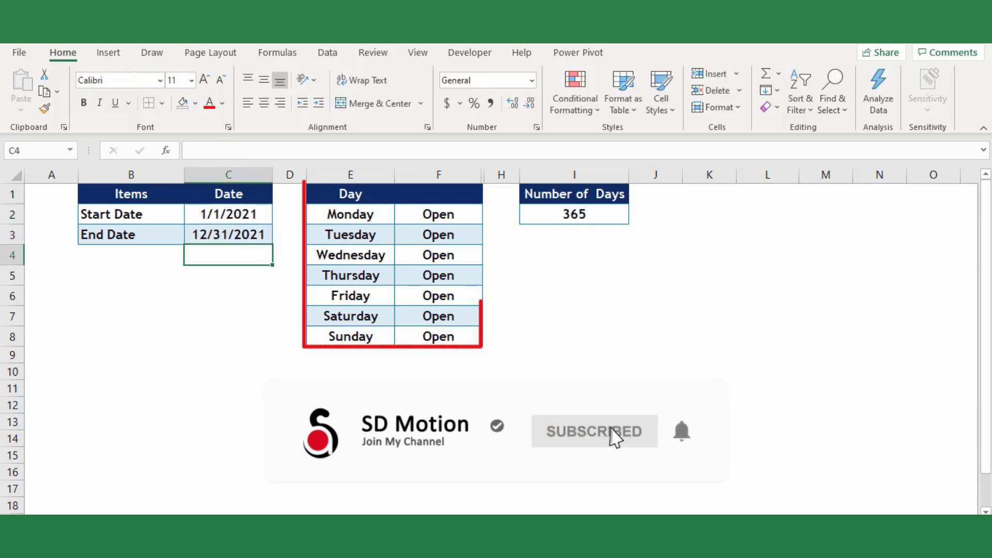
# - Set Tuesday's status to Close and fill it down through Sunday
pyautogui.click(463, 236)
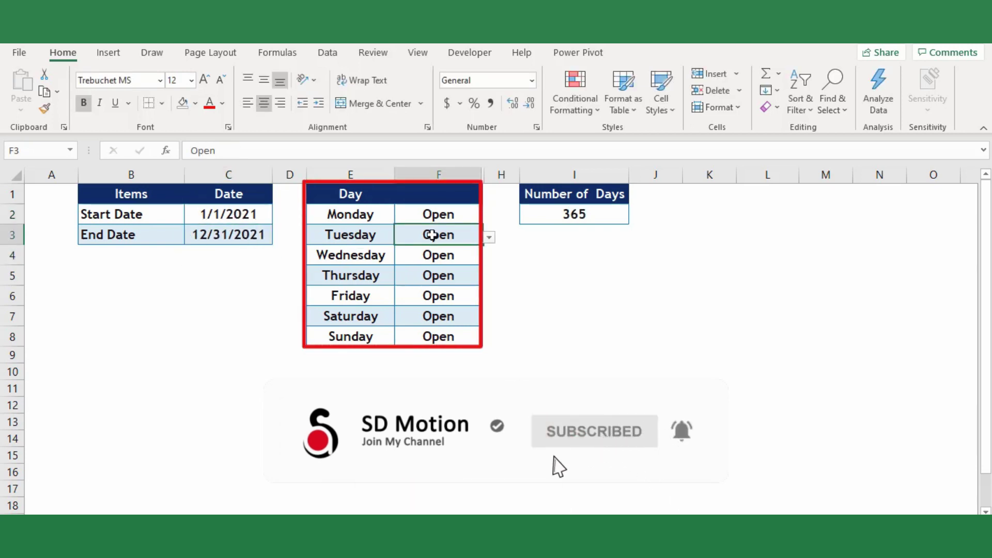
pyautogui.write('Close')
pyautogui.hotkey('ctrl', 'Return')
pyautogui.moveTo(481, 243); pyautogui.dragTo(463, 339)
pyautogui.click(440, 377)
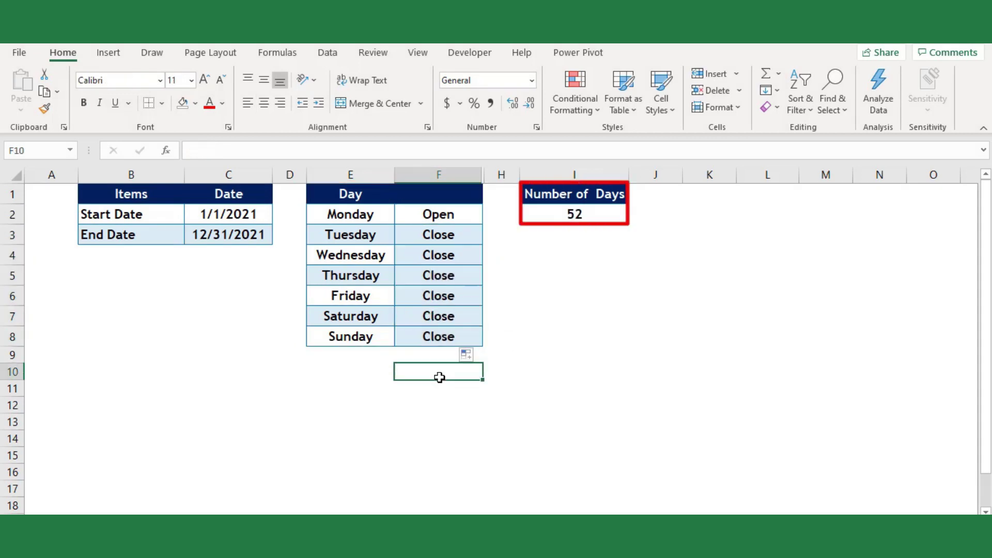
# - Check the day-count formula and Tuesday's Open/Close choices, leaving Close in place
pyautogui.click(570, 216)
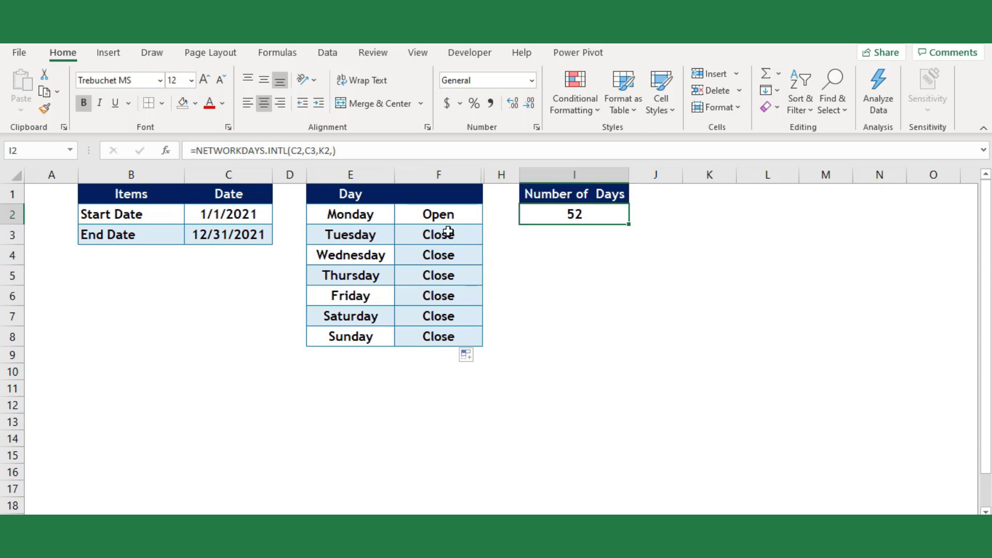
pyautogui.click(443, 216)
pyautogui.click(440, 234)
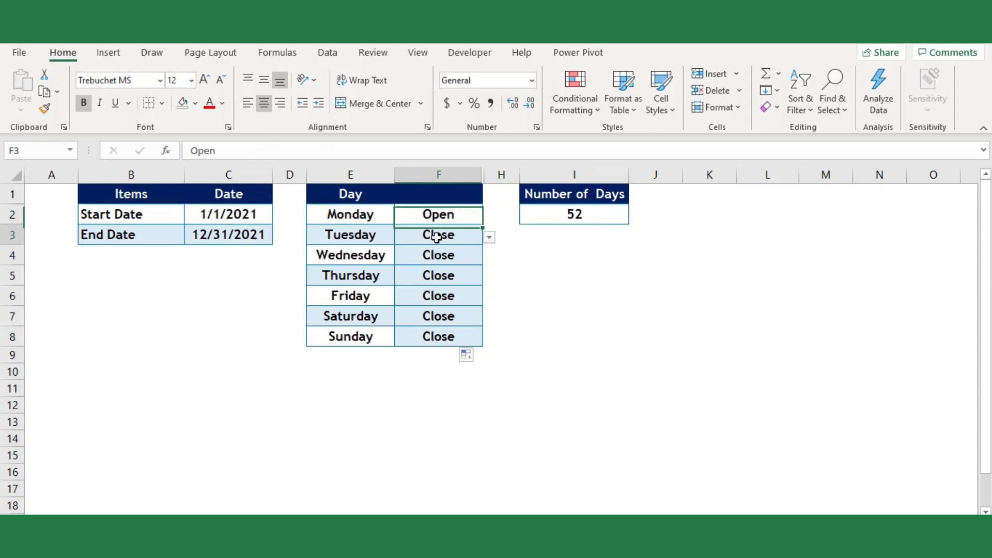
pyautogui.click(490, 239)
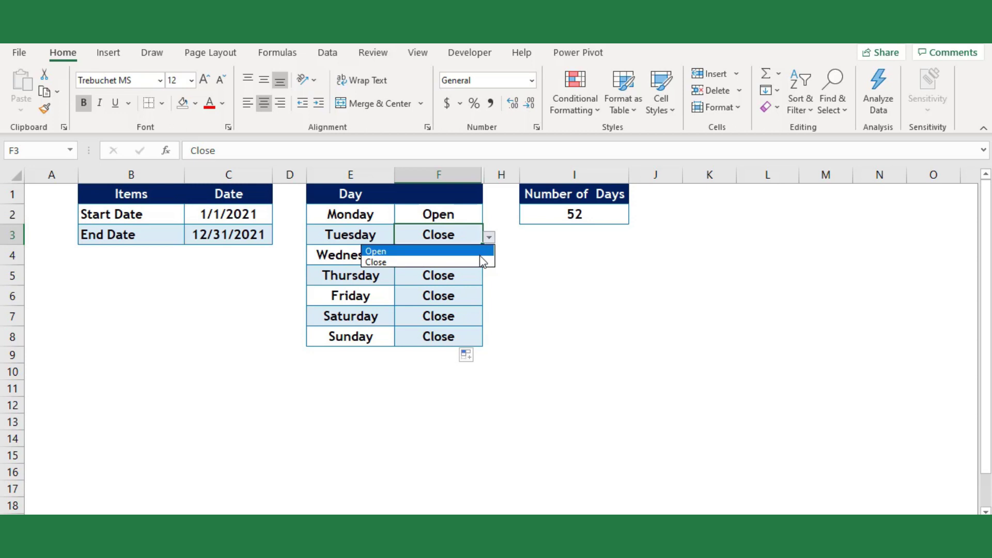
pyautogui.press('Escape')
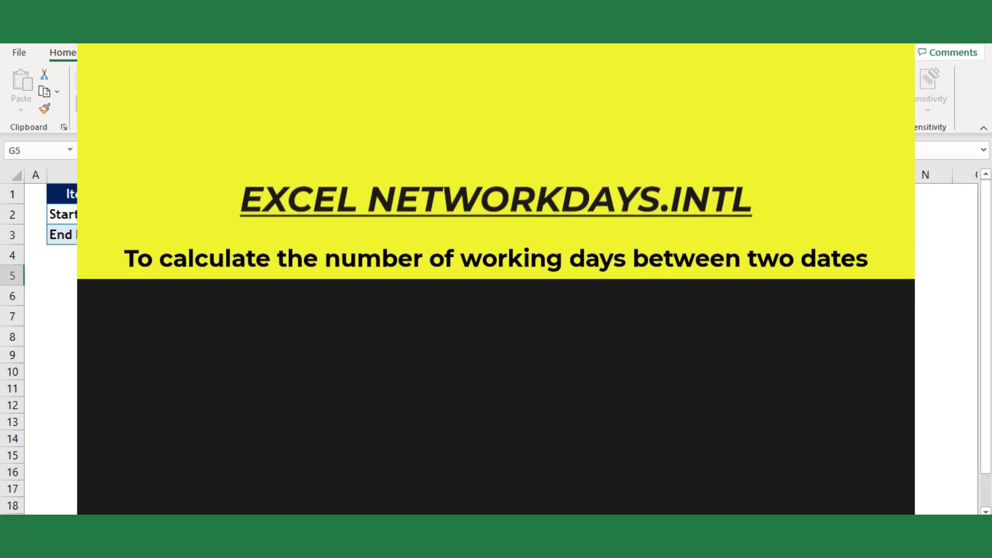
pyautogui.write('=net')
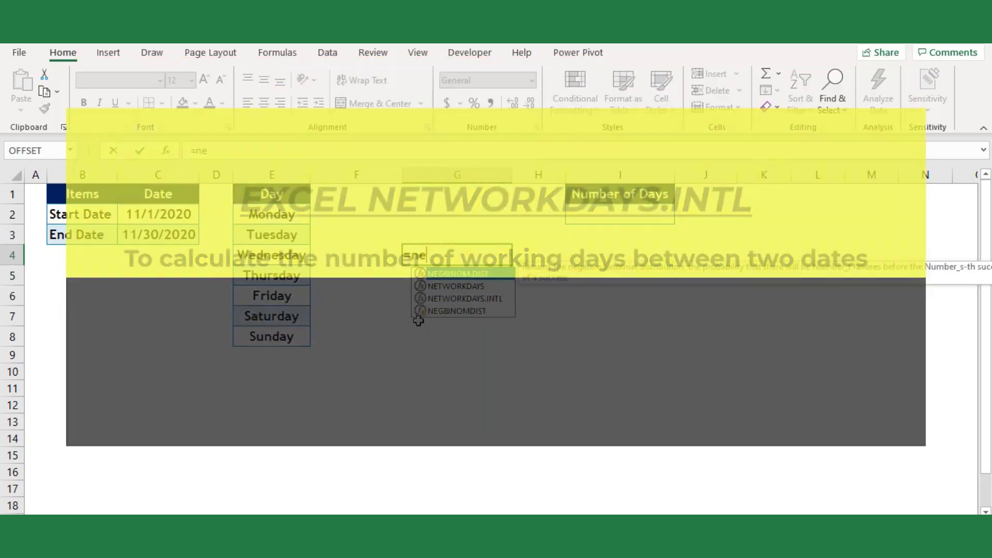
pyautogui.press('Down')
pyautogui.press('Tab')
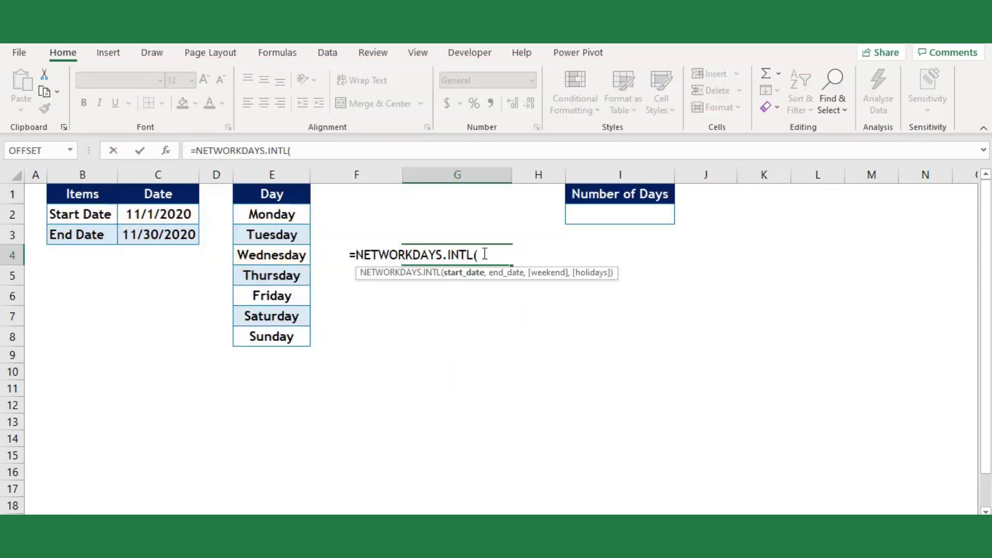
pyautogui.click(155, 213)
pyautogui.write(',')
pyautogui.click(146, 238)
pyautogui.write(',')
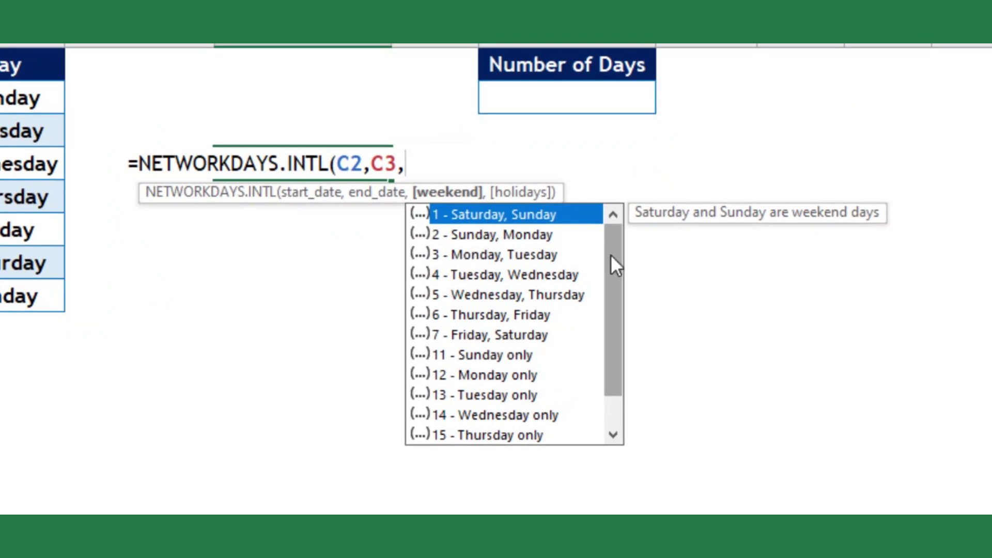
pyautogui.moveTo(610, 254); pyautogui.dragTo(605, 225)
pyautogui.click(485, 335)
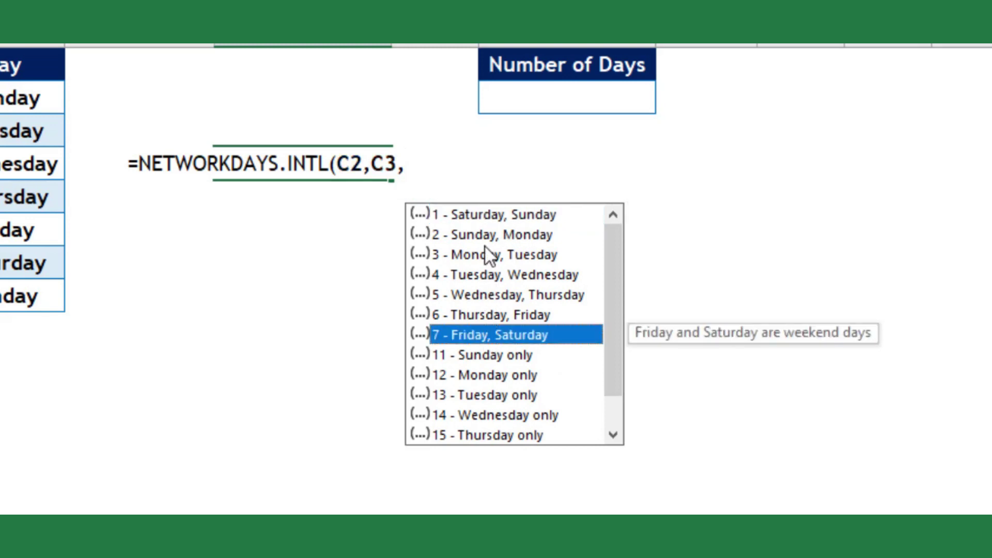
pyautogui.click(497, 314)
pyautogui.press('Up')
pyautogui.moveTo(612, 293); pyautogui.dragTo(616, 383)
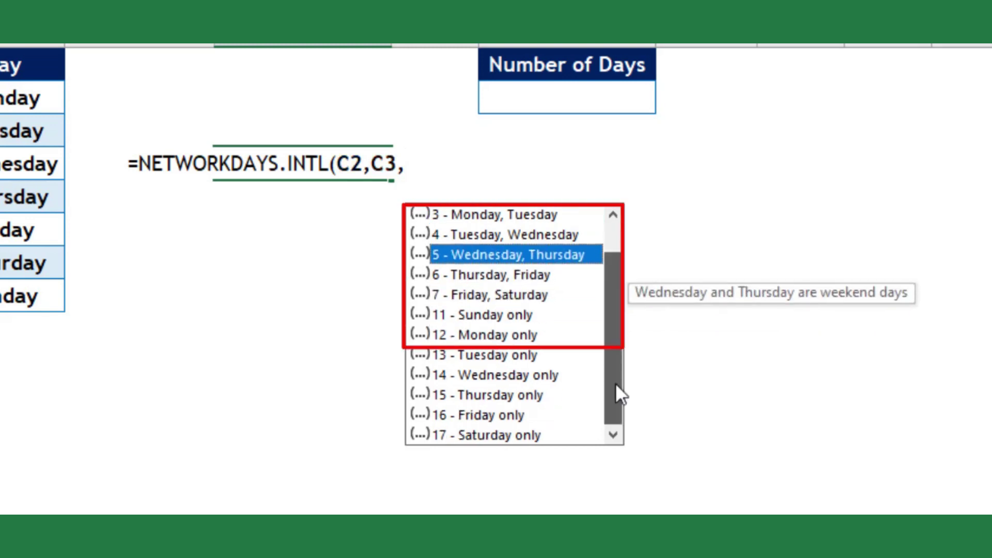
pyautogui.click(486, 311)
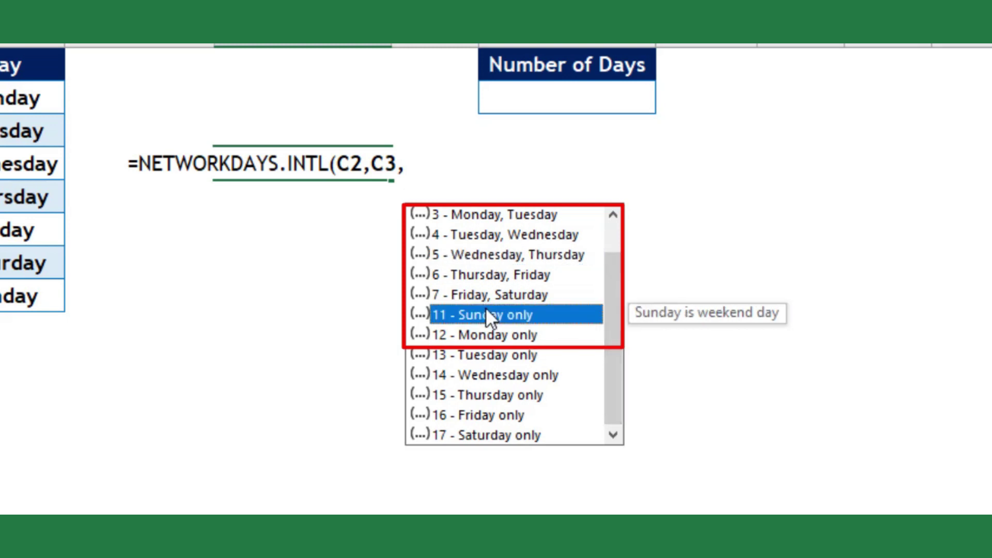
pyautogui.click(486, 434)
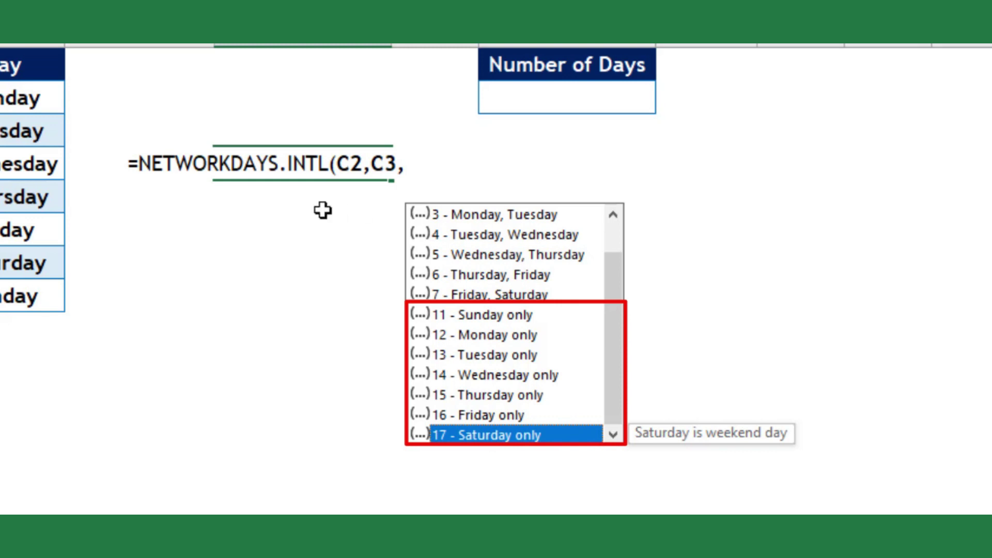
pyautogui.press('Escape')
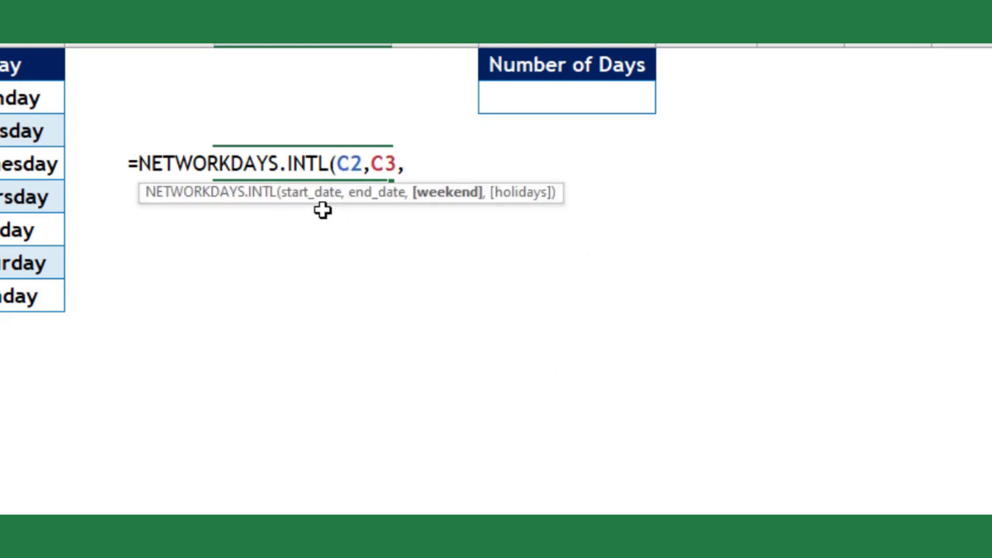
pyautogui.press('Escape')
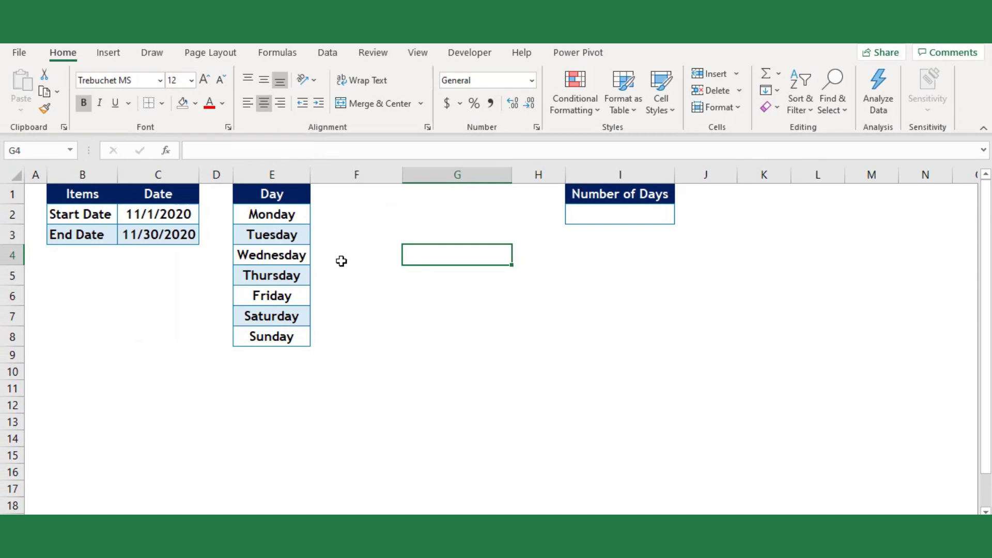
# - Enter =NETWORKDAYS.INTL(C2,C3,1) in G5 for a Saturday–Sunday weekend, returning 21
pyautogui.click(166, 218)
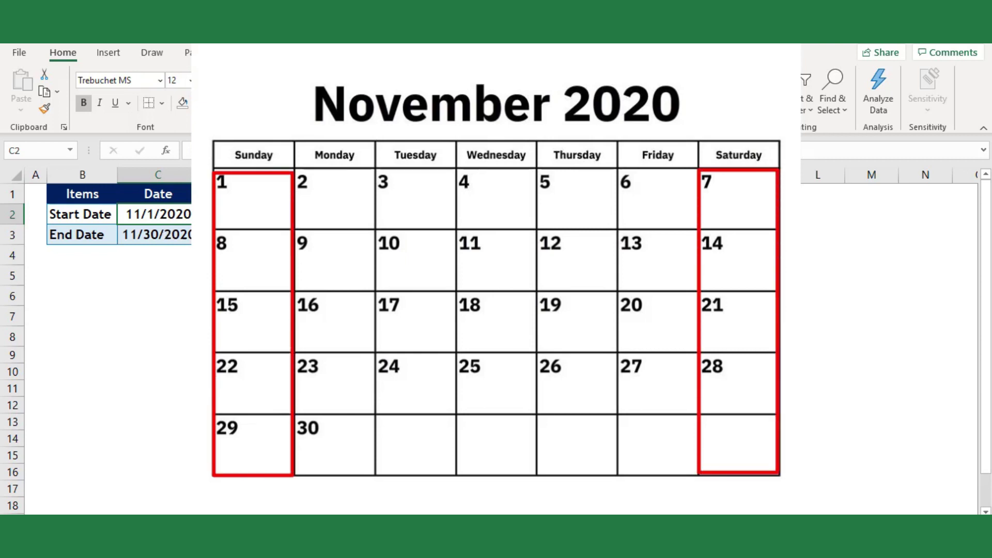
pyautogui.click(458, 276)
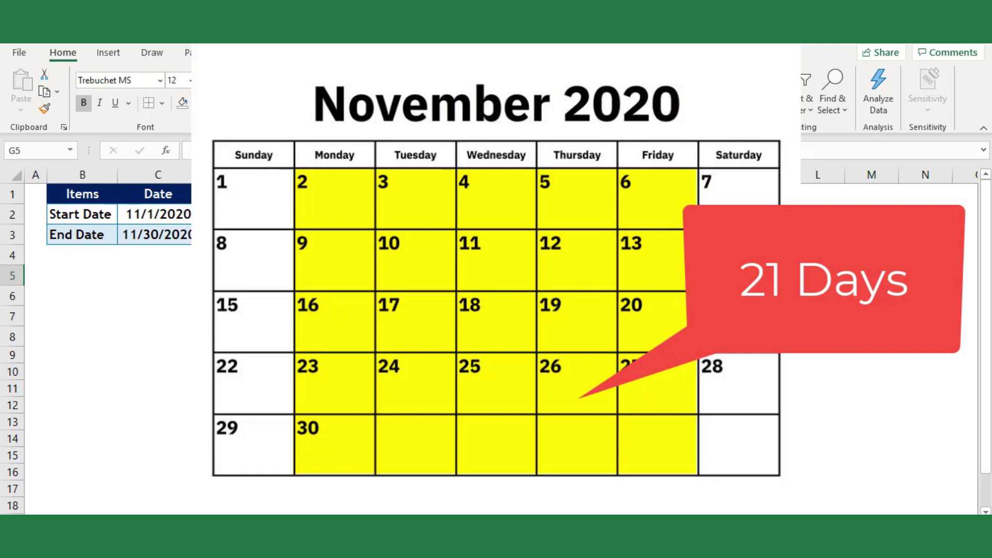
pyautogui.write('=net')
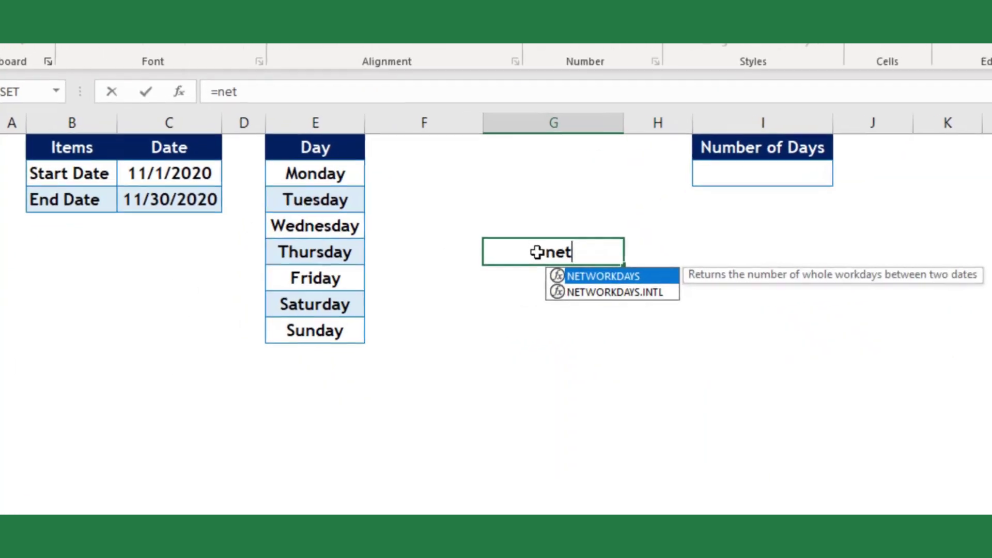
pyautogui.press('Down')
pyautogui.press('Tab')
pyautogui.click(204, 171)
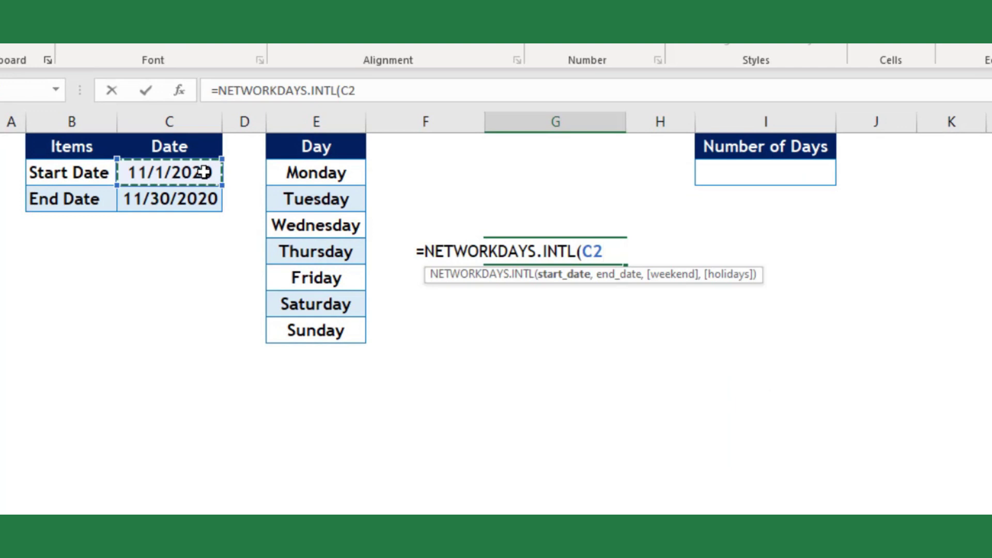
pyautogui.write(',')
pyautogui.click(128, 198)
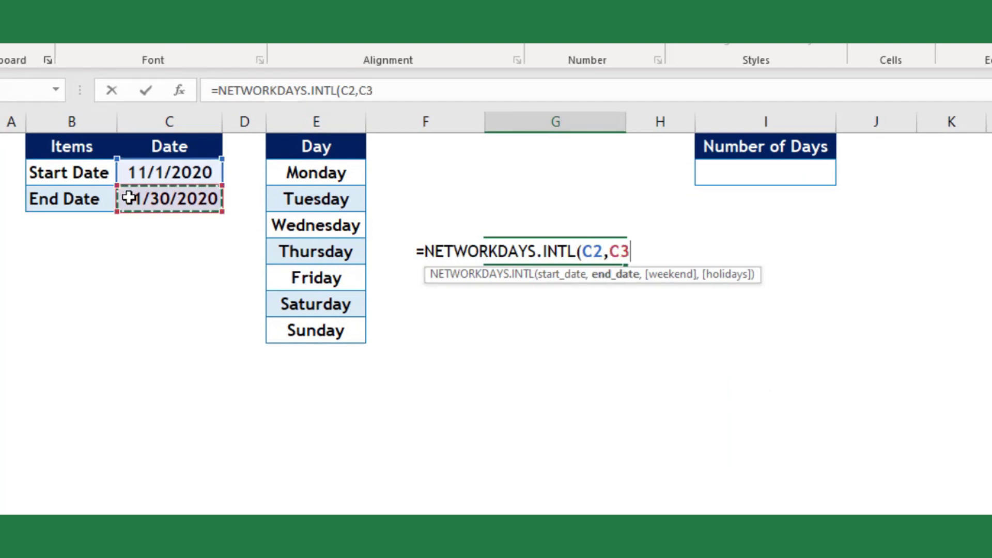
pyautogui.write(',1')
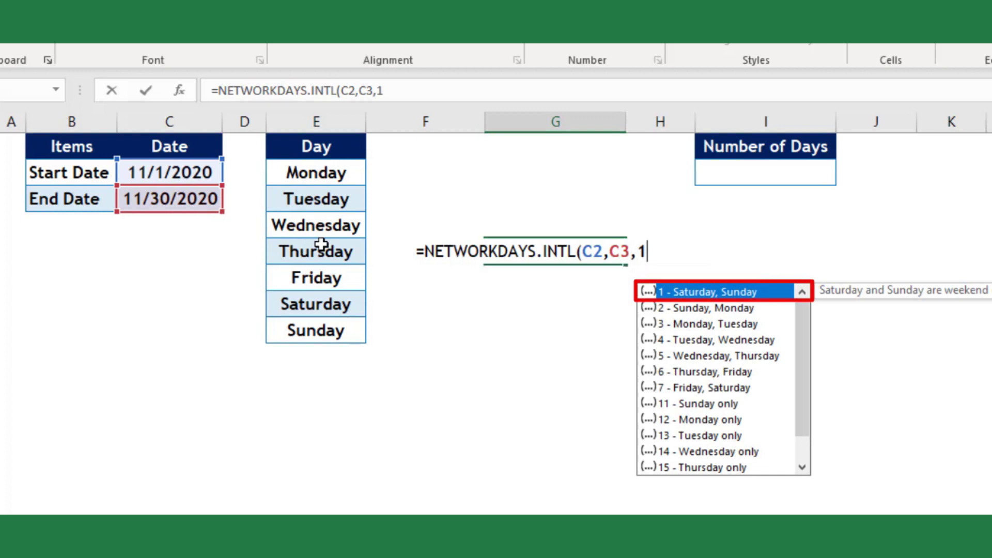
pyautogui.press('Return')
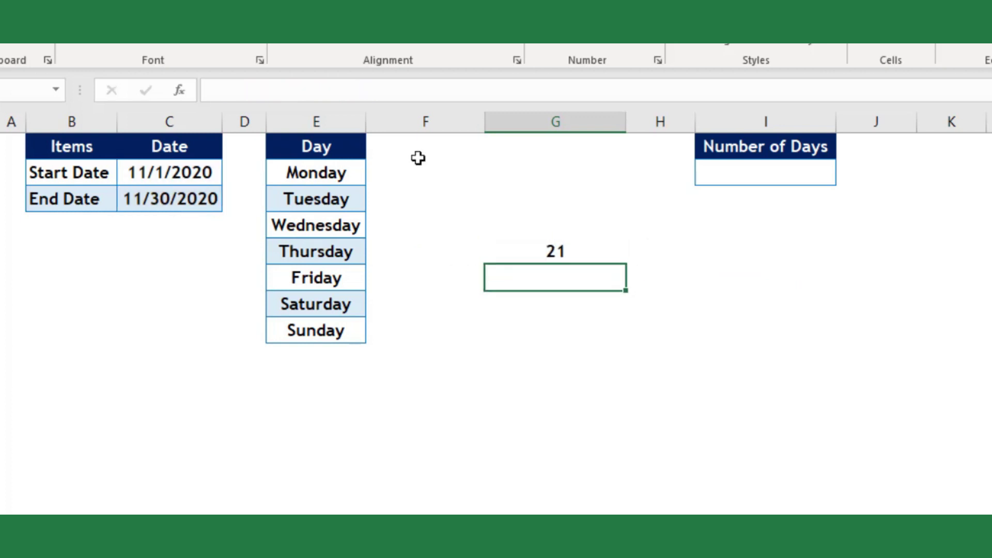
pyautogui.click(579, 251)
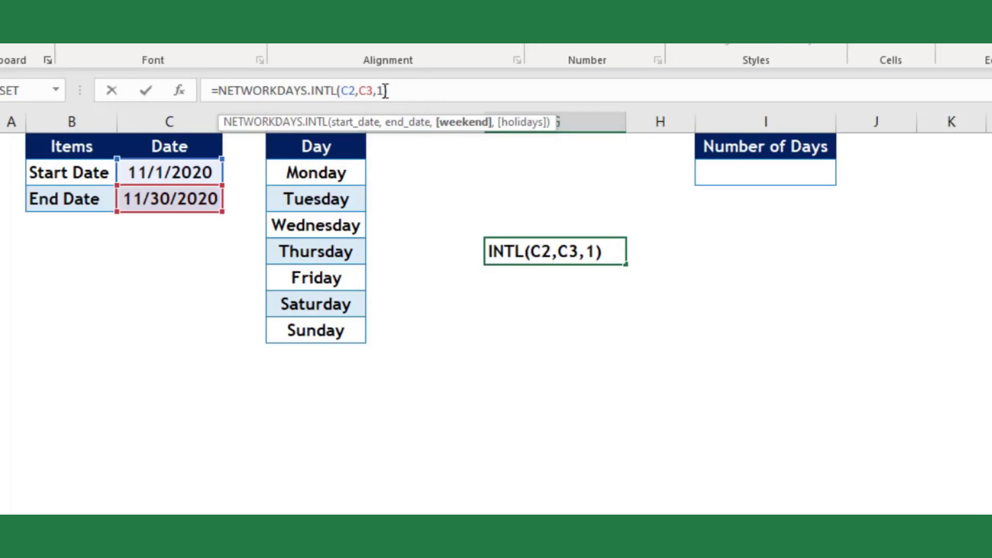
# - Replace the weekend argument with code 11 (Sunday only), giving 25 working days
pyautogui.press('BackSpace')
pyautogui.press('BackSpace')
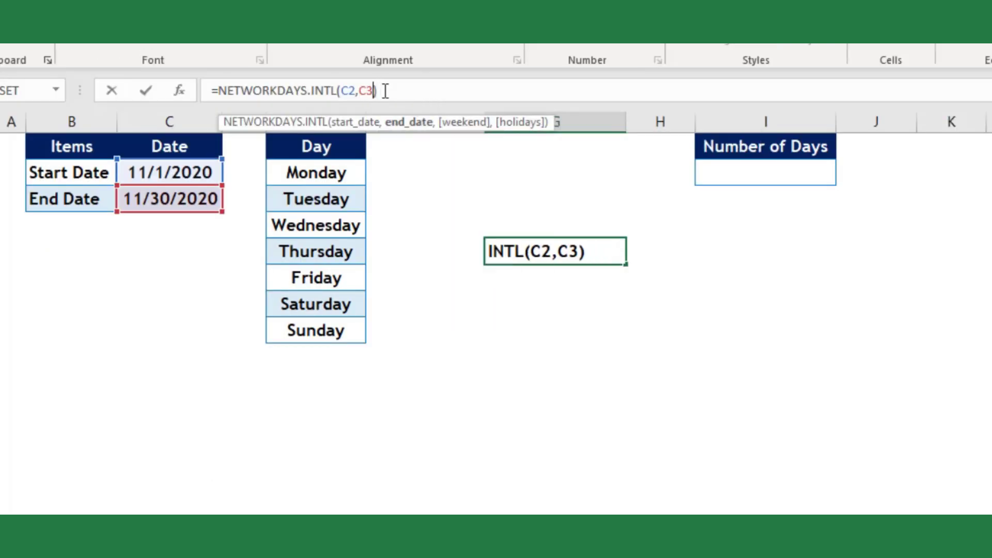
pyautogui.write(',')
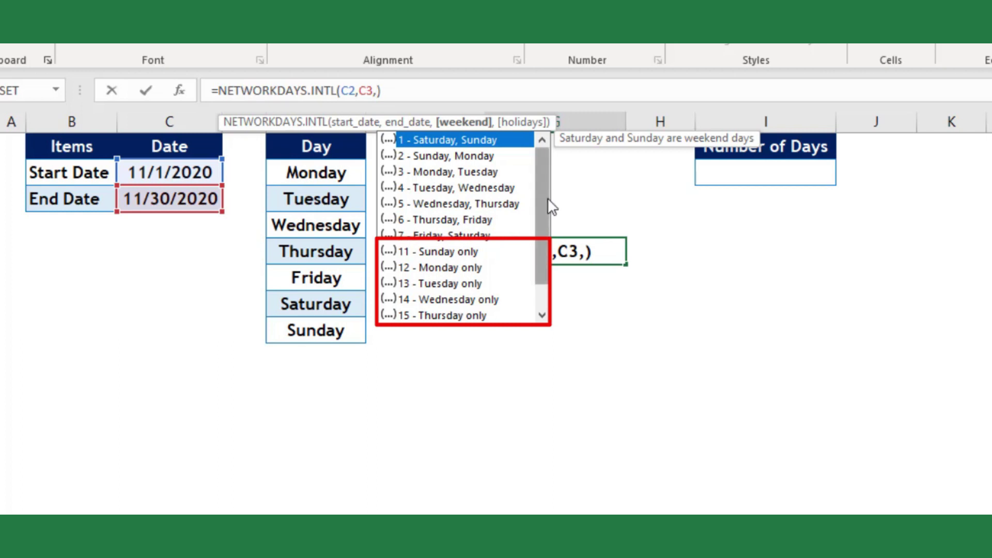
pyautogui.scroll(-1, 549, 200)
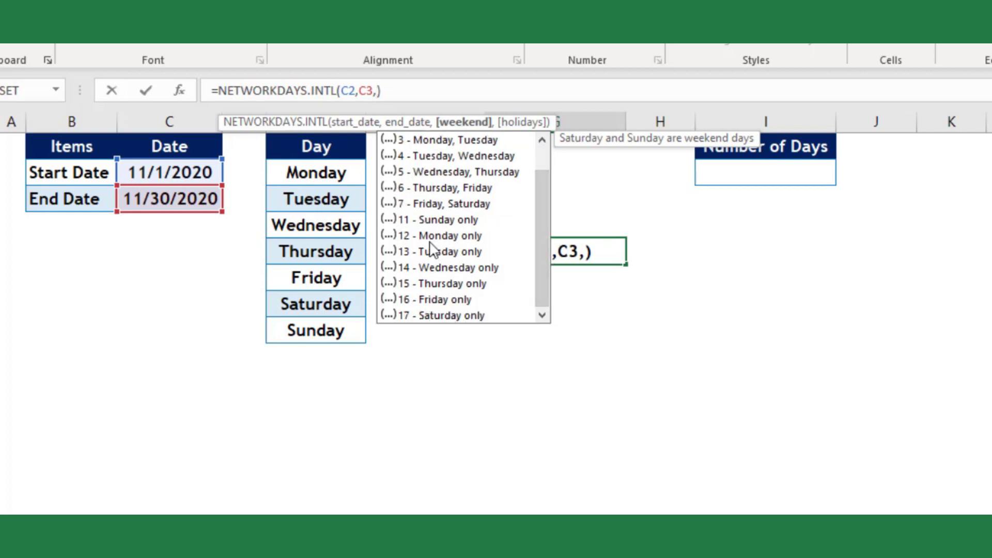
pyautogui.click(427, 223)
pyautogui.doubleClick(426, 222)
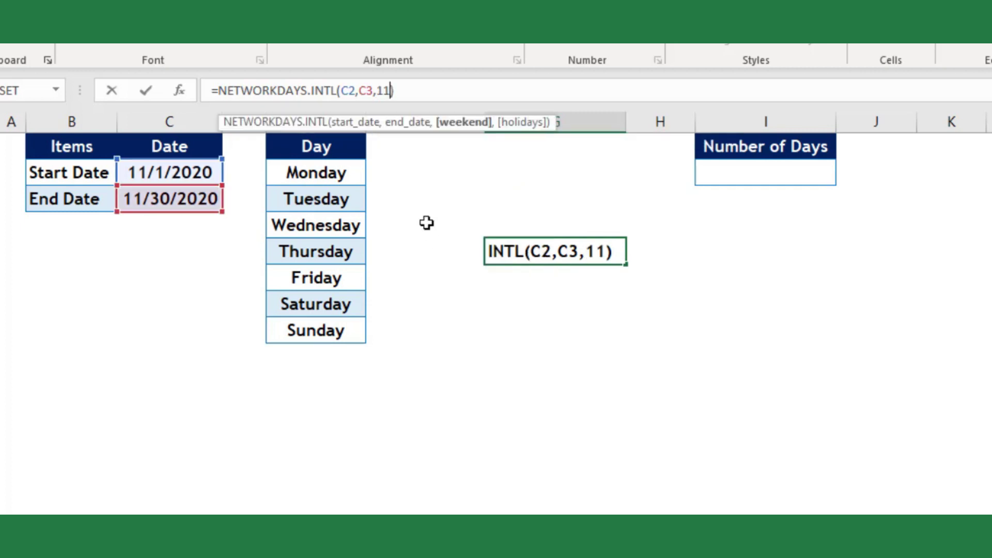
pyautogui.press('Return')
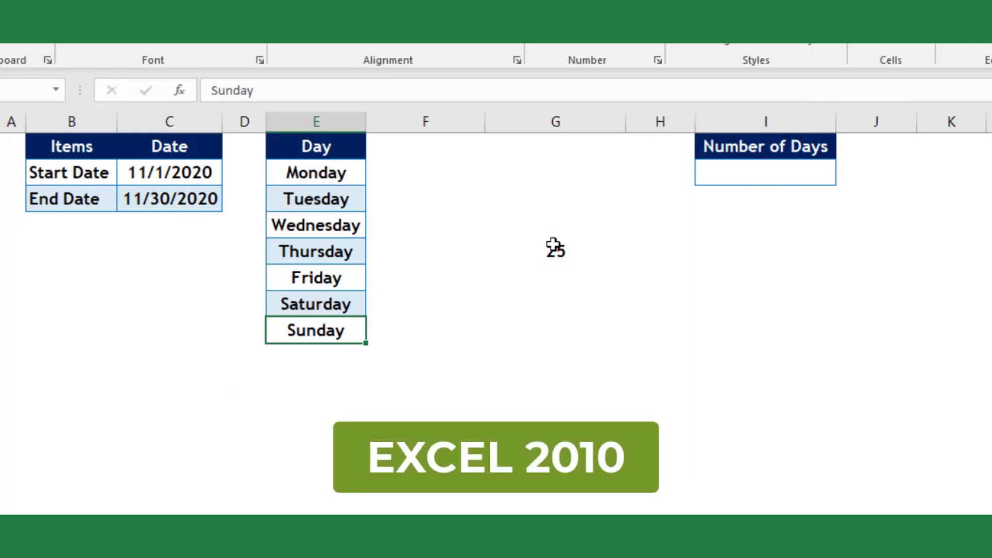
# - Retype weekend code 11 in the working-days formula to show 25, then delete the formula
pyautogui.click(553, 247)
pyautogui.click(389, 91)
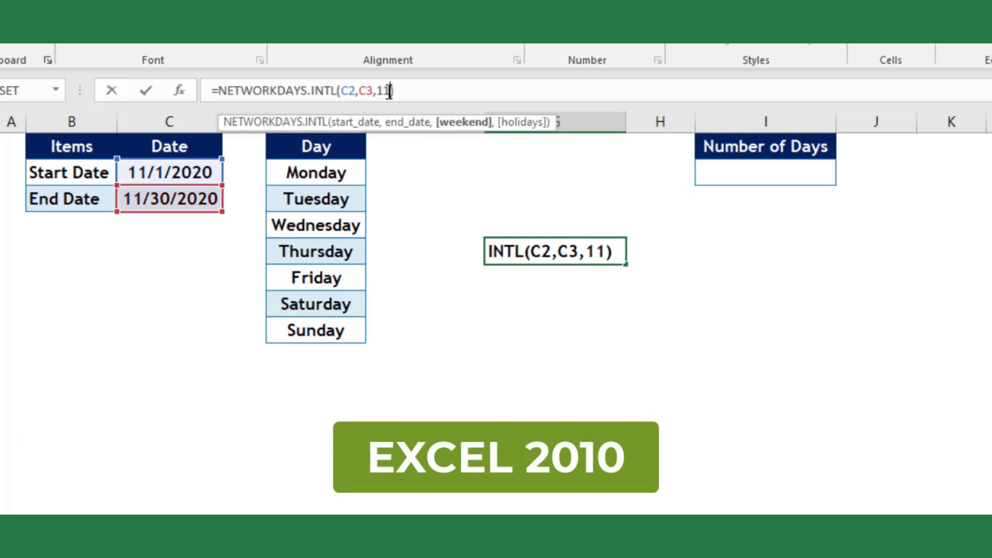
pyautogui.press('BackSpace')
pyautogui.press('BackSpace')
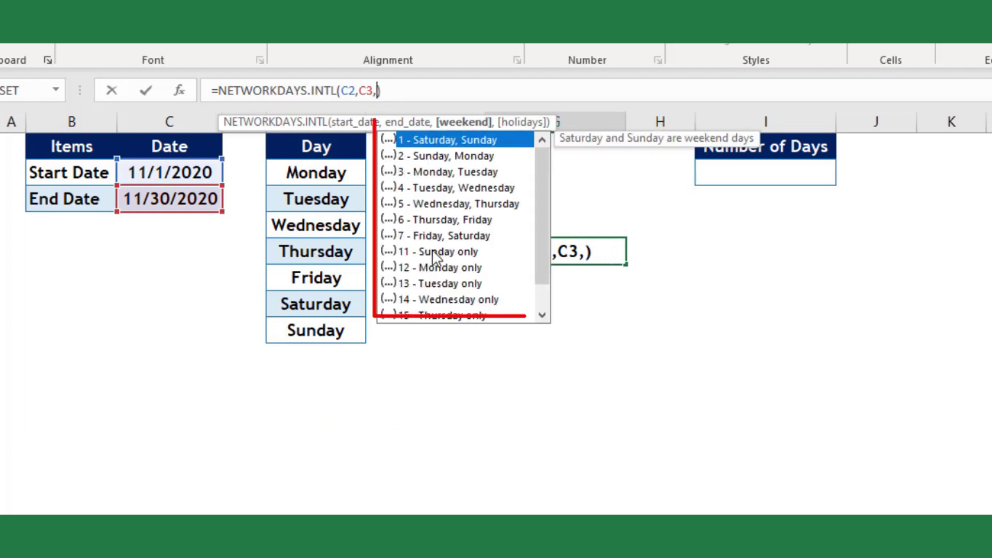
pyautogui.moveTo(540, 228); pyautogui.dragTo(538, 248)
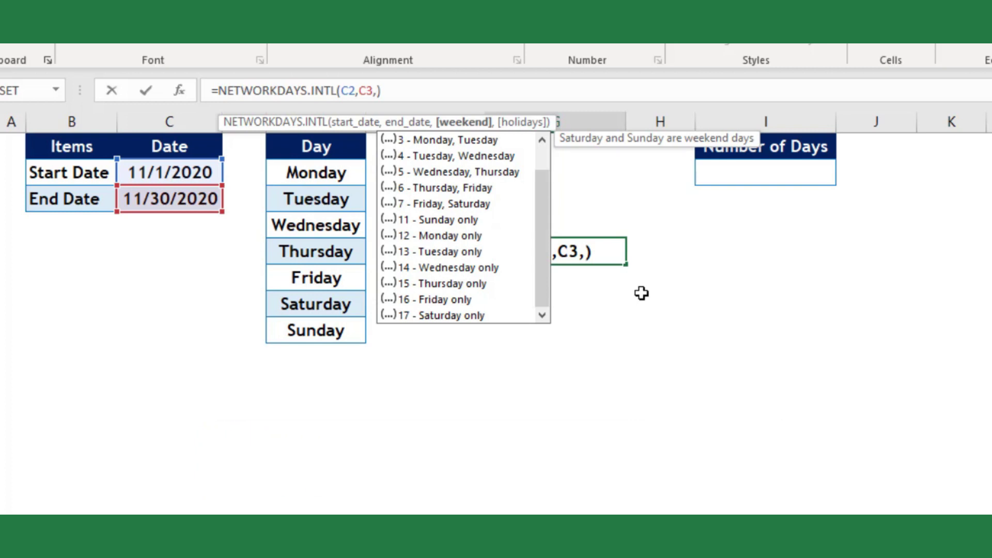
pyautogui.press('Escape')
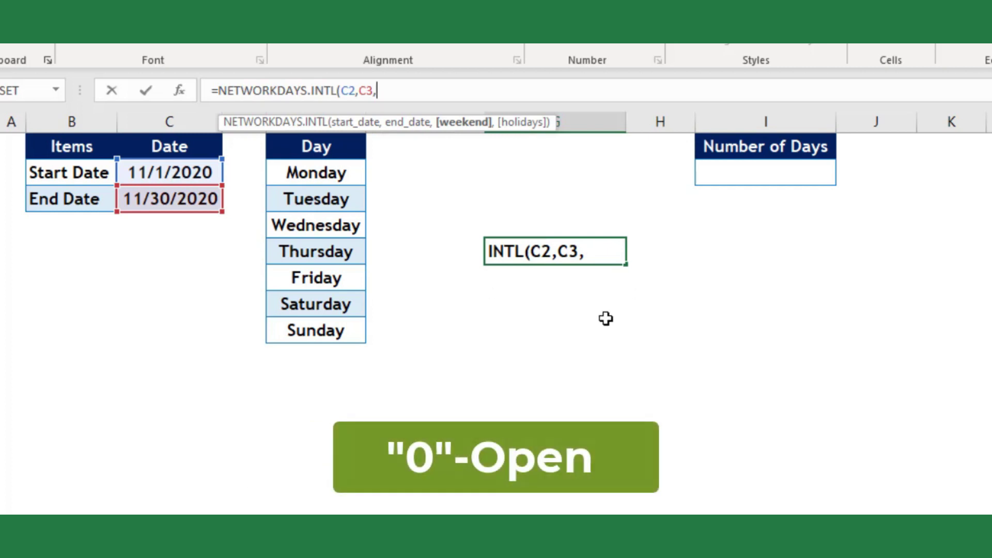
pyautogui.write('11')
pyautogui.hotkey('ctrl', 'Return')
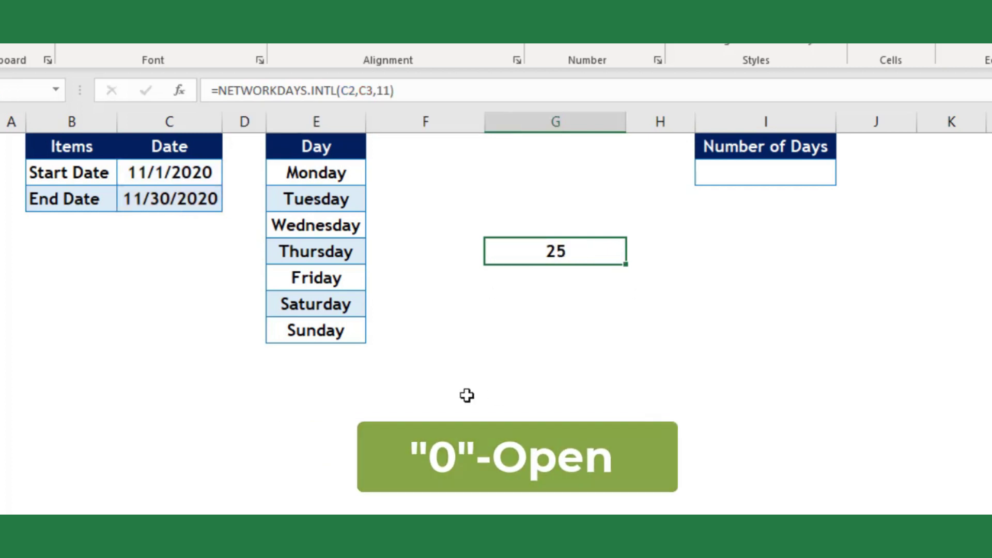
pyautogui.press('Delete')
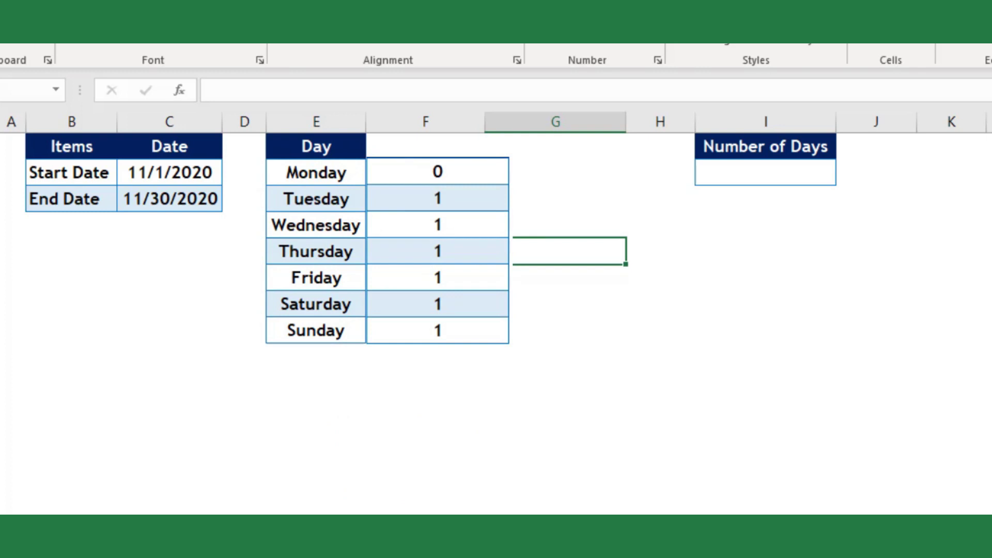
pyautogui.click(438, 172)
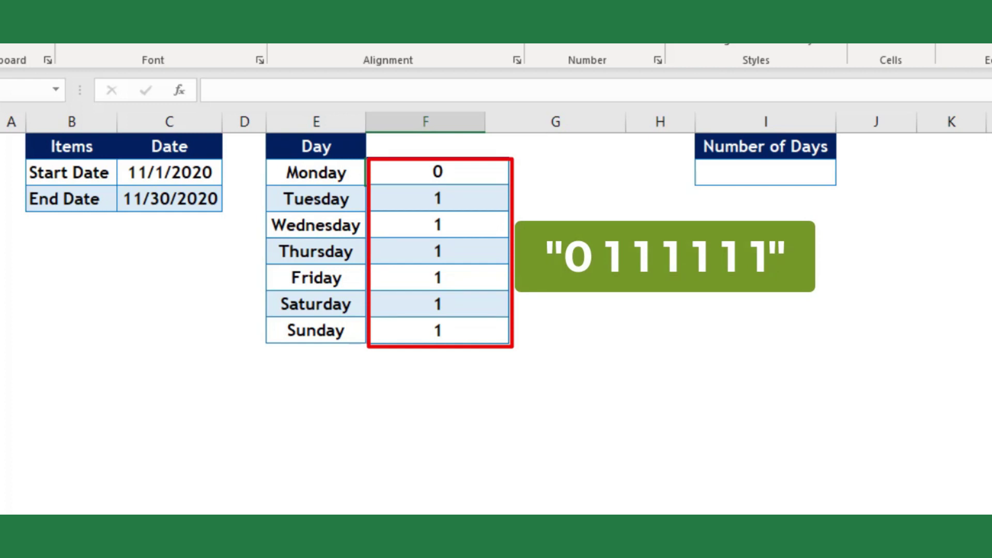
# - Enter =NETWORKDAYS.INTL(C2,C3,"0111111") in G6 so only Mondays count, returning 5
pyautogui.click(555, 278)
pyautogui.write('=net')
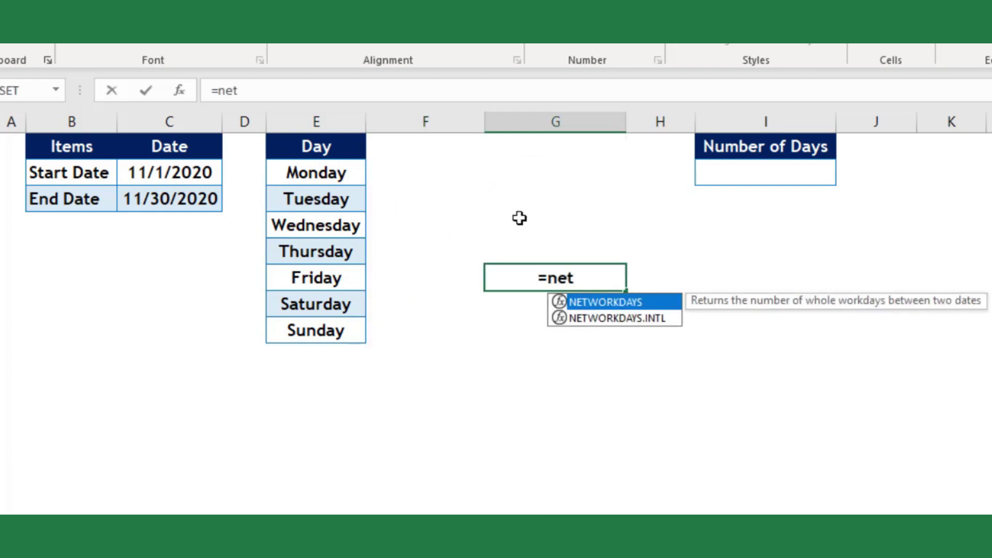
pyautogui.press('Down')
pyautogui.press('Tab')
pyautogui.click(163, 168)
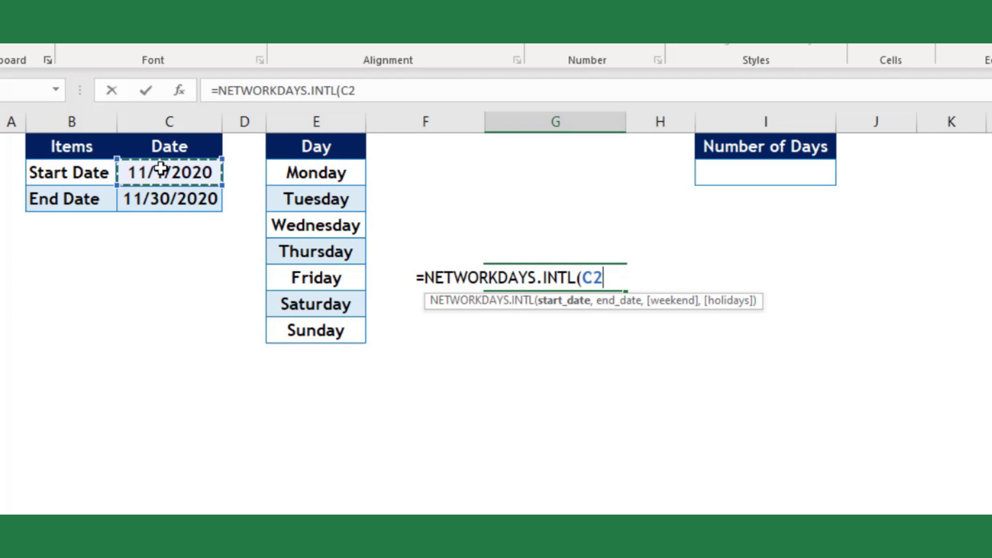
pyautogui.write(',')
pyautogui.click(159, 207)
pyautogui.write(',')
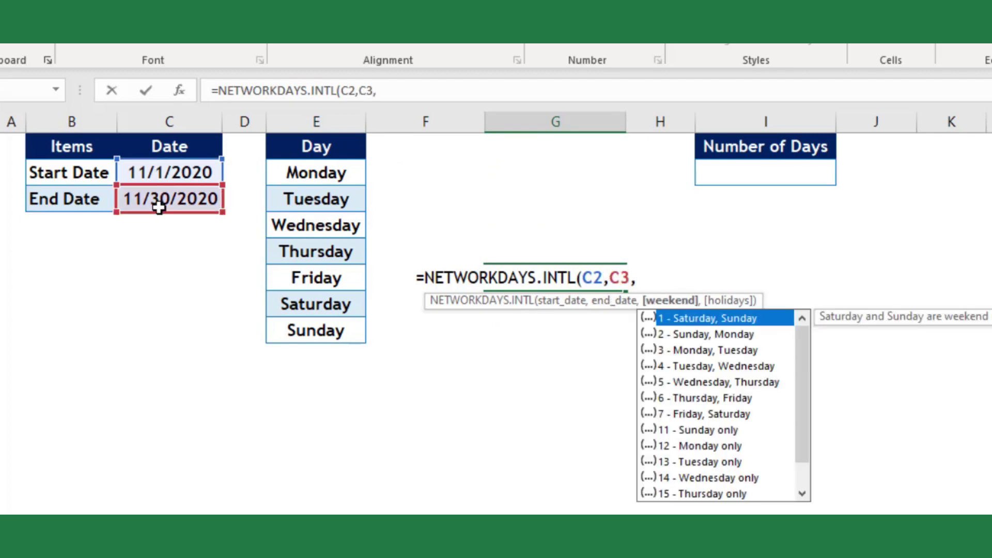
pyautogui.write('"0111')
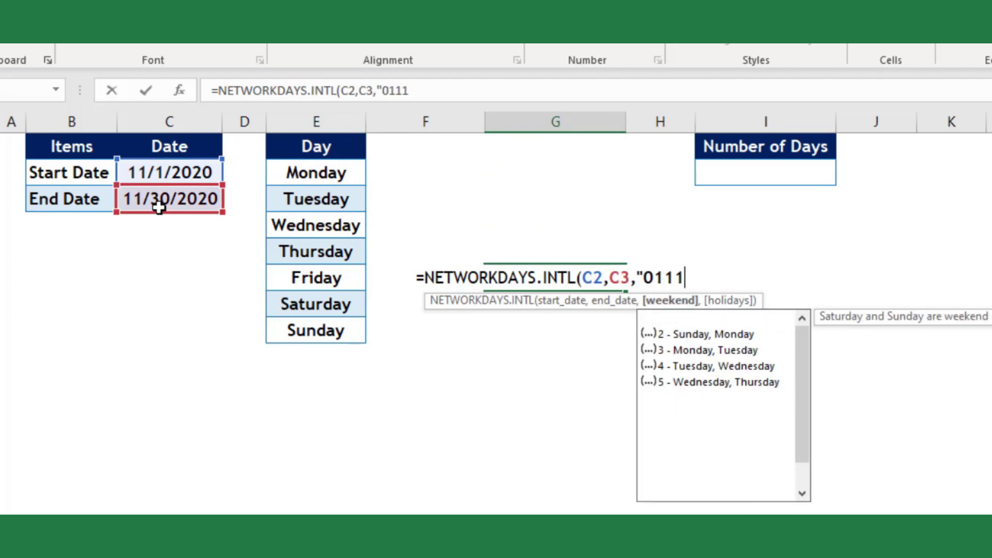
pyautogui.write('11")')
pyautogui.press('Return')
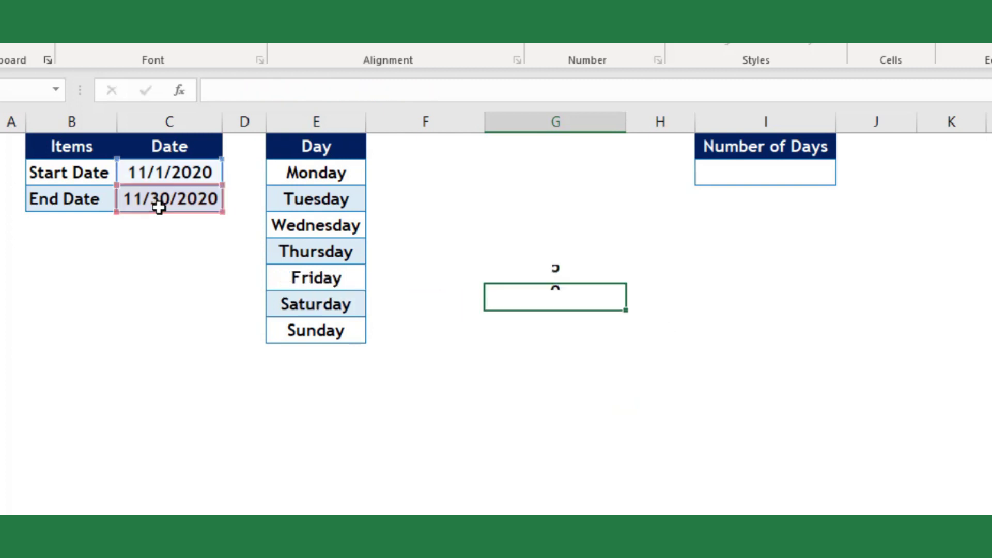
pyautogui.click(537, 266)
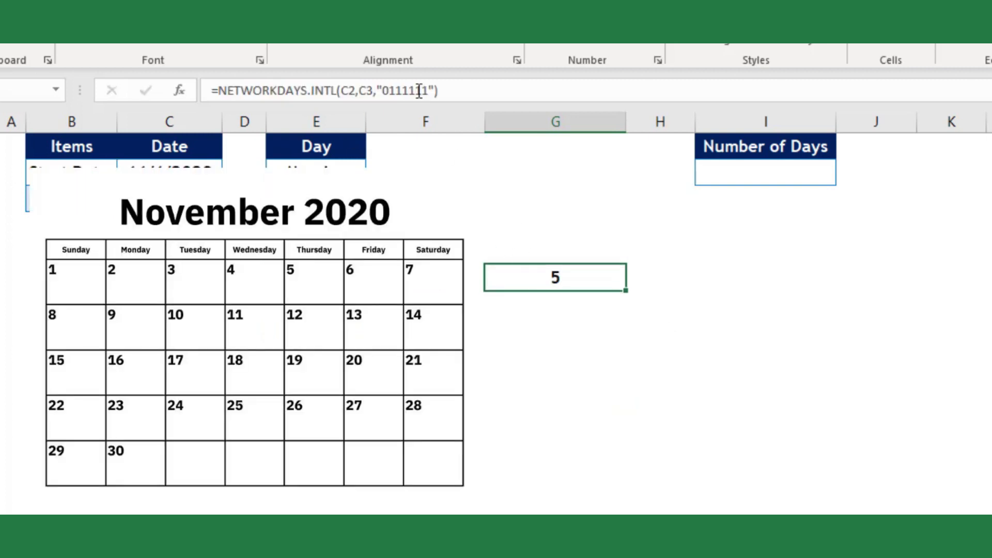
pyautogui.press('F2')
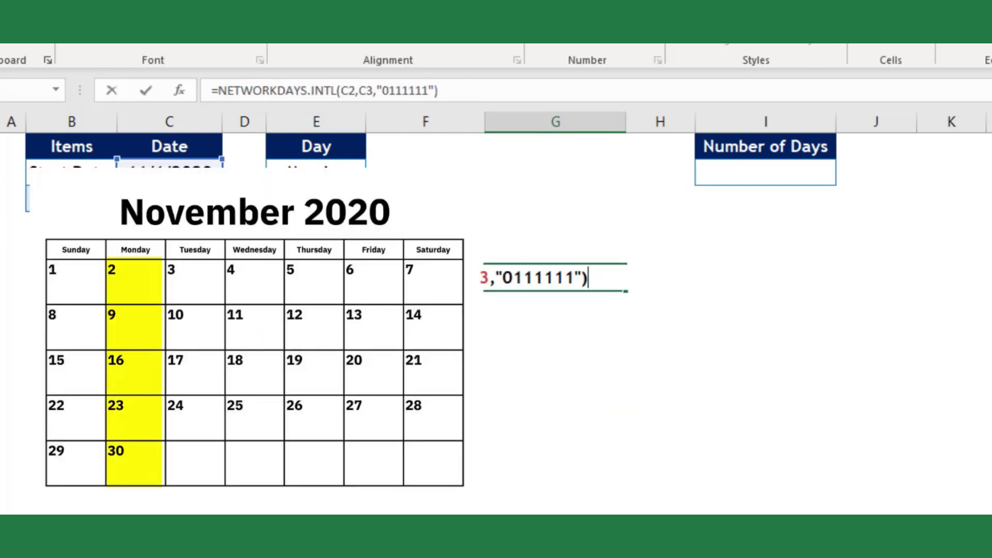
pyautogui.press('Return')
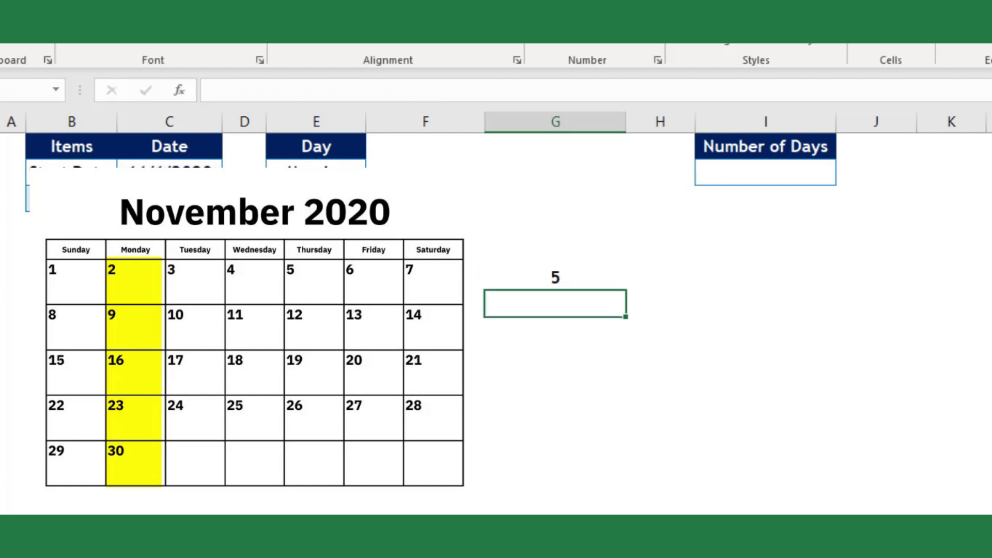
# - Add the headers Status in F1 and Binery in G1 to the Day table
pyautogui.click(541, 277)
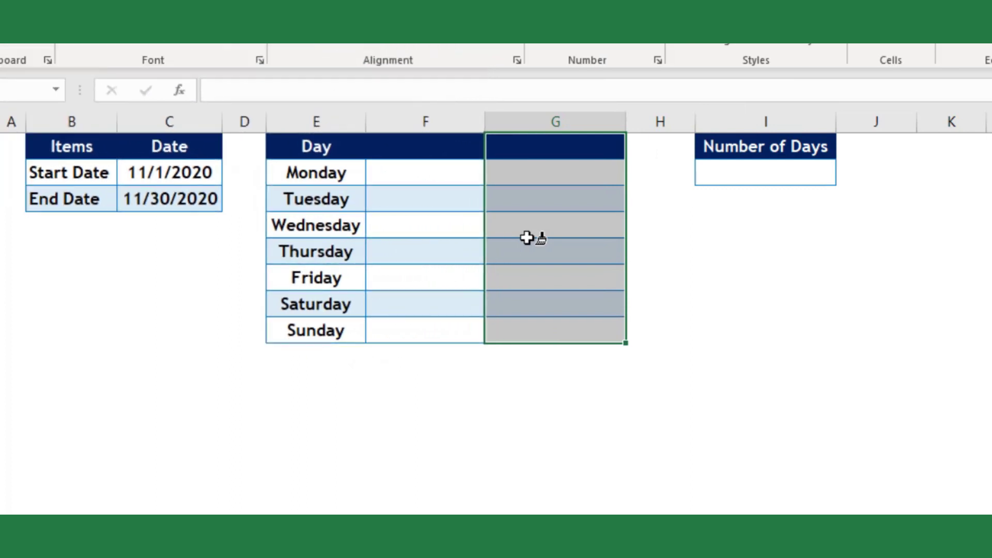
pyautogui.click(430, 143)
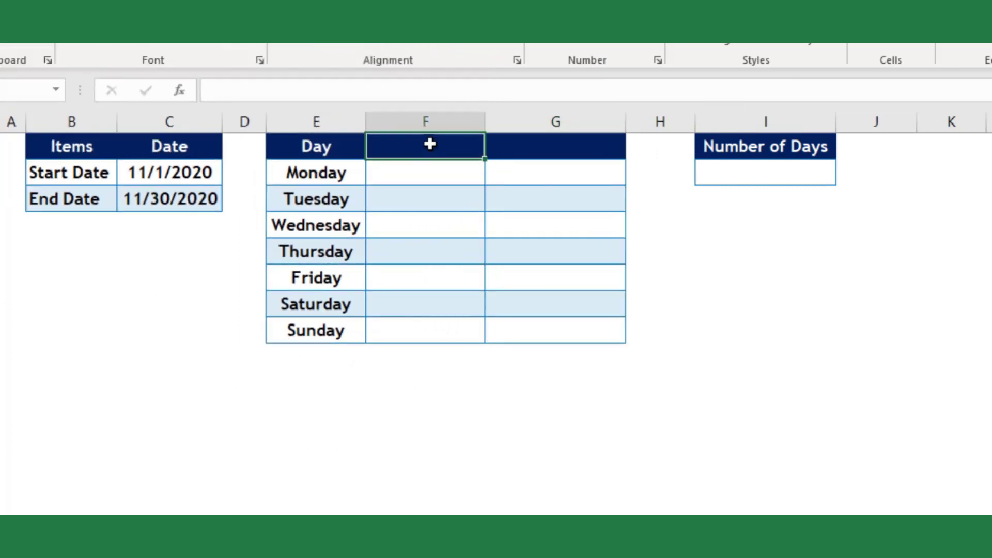
pyautogui.write('Ststatus')
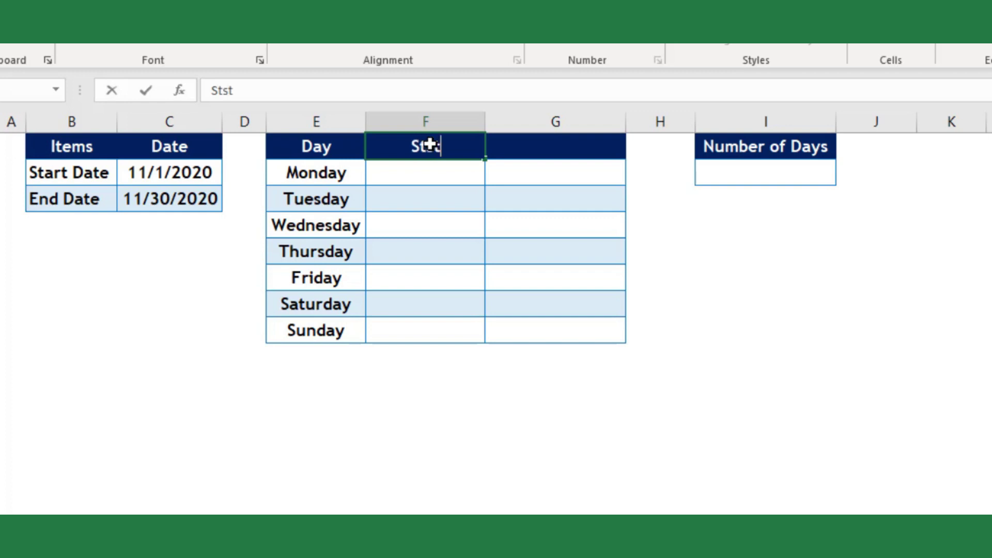
pyautogui.press('BackSpace')
pyautogui.write('atus')
pyautogui.press('Tab')
pyautogui.write('Binery')
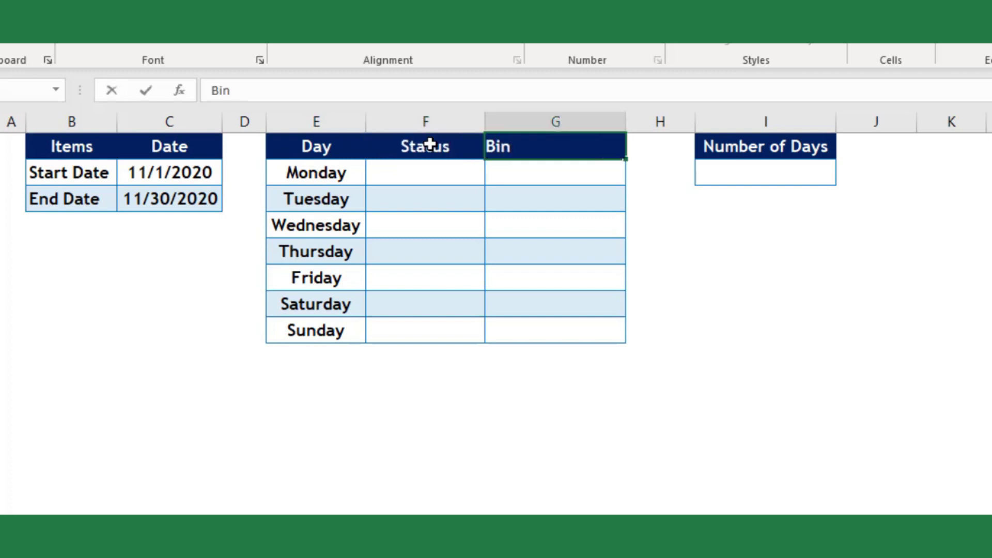
pyautogui.click(449, 177)
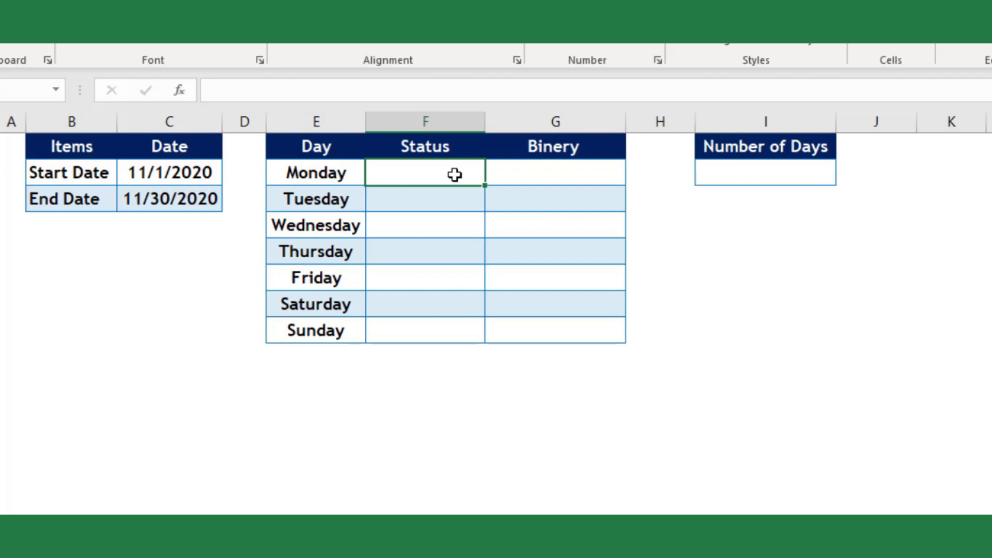
# - Restrict the Monday–Sunday Status cells to a data validation list of Open, Closed
pyautogui.click(327, 52)
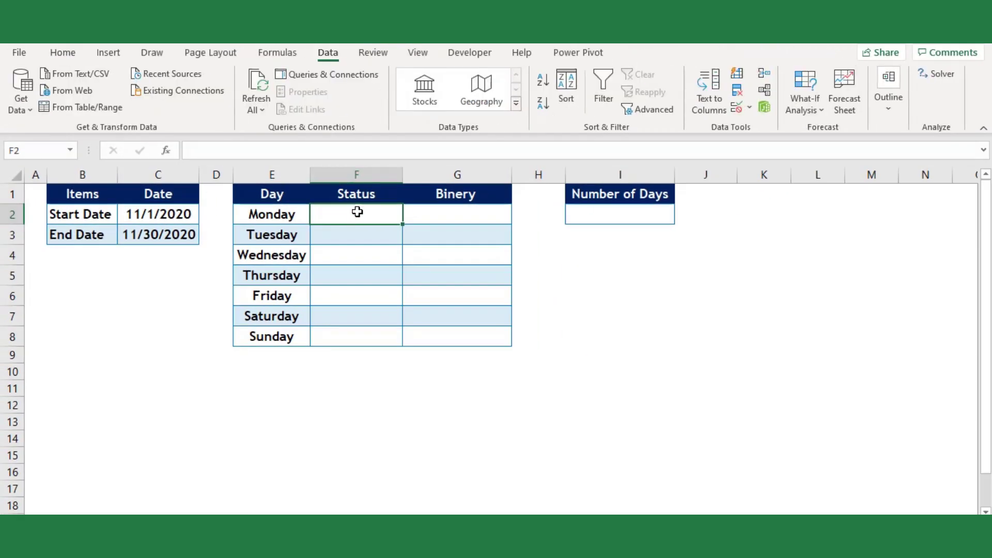
pyautogui.moveTo(356, 212); pyautogui.dragTo(348, 336)
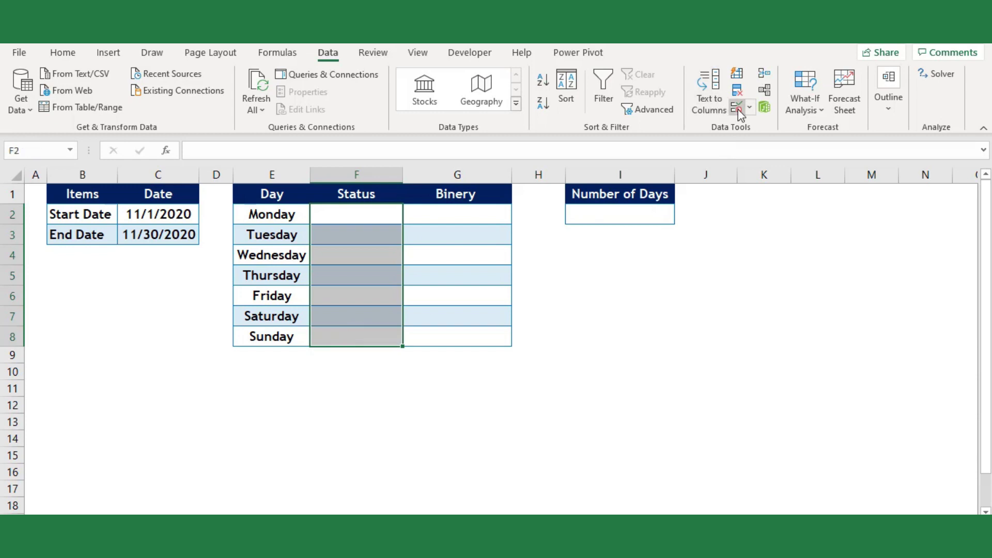
pyautogui.click(737, 108)
pyautogui.click(504, 286)
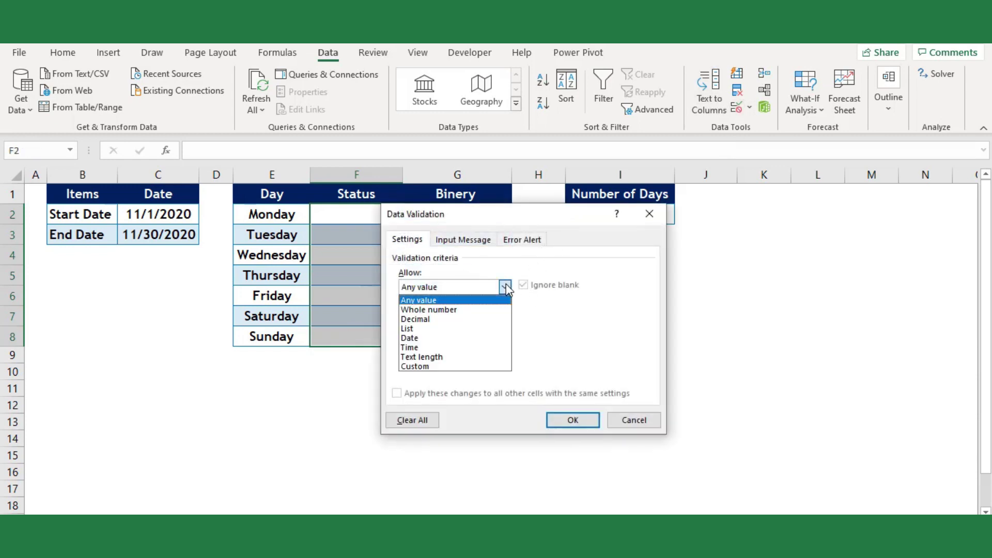
pyautogui.click(448, 327)
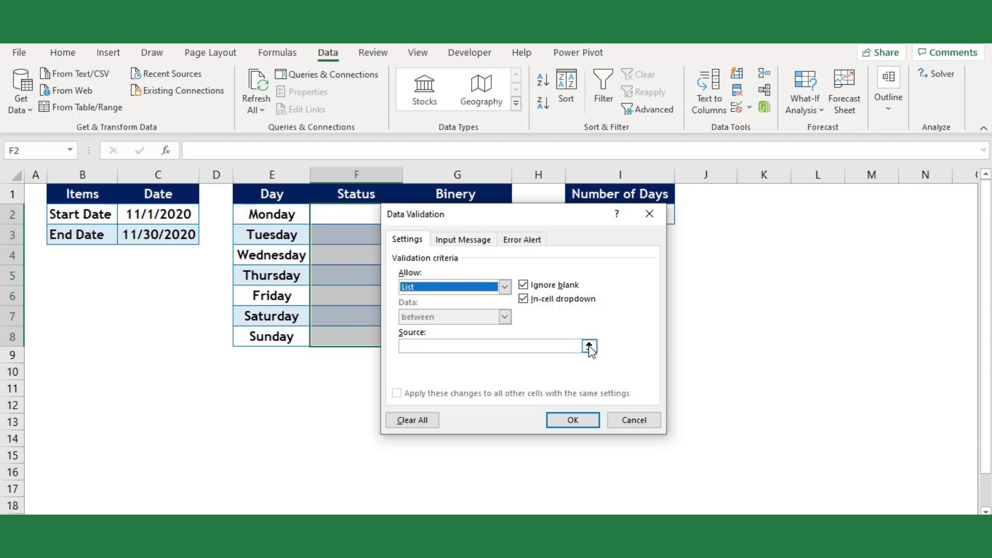
pyautogui.click(551, 347)
pyautogui.write('Open')
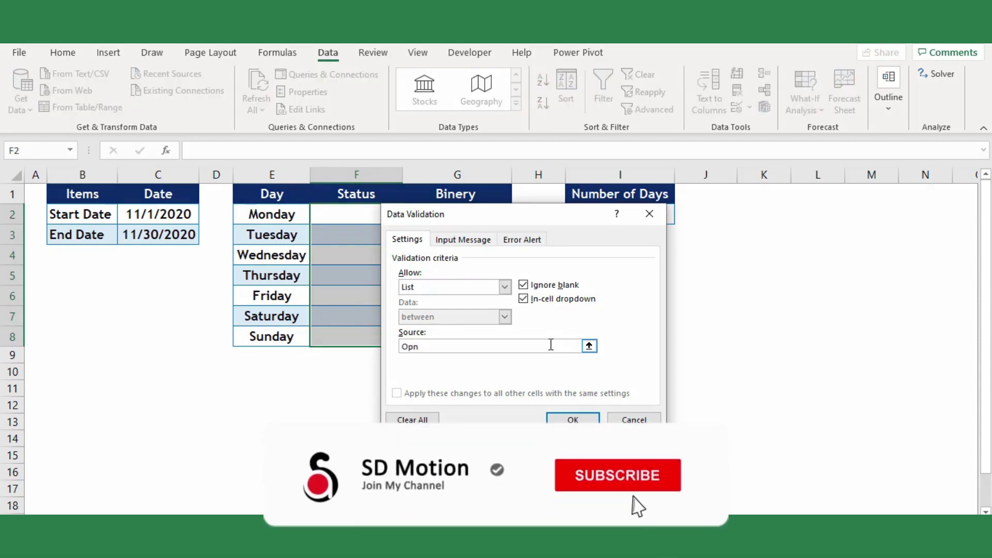
pyautogui.write(', Closed')
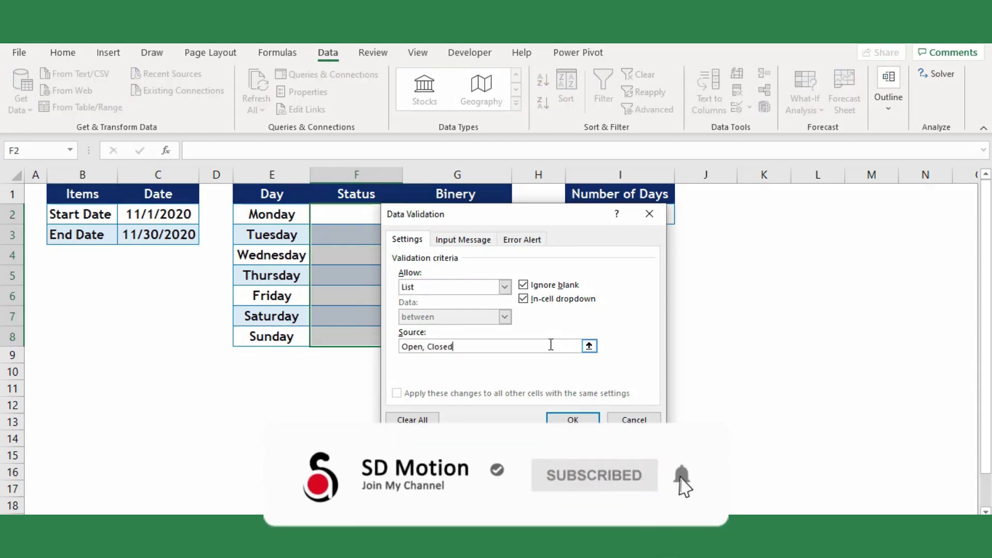
pyautogui.press('Return')
# - Pick Open for Monday's status and Closed for Tuesday's
pyautogui.click(409, 216)
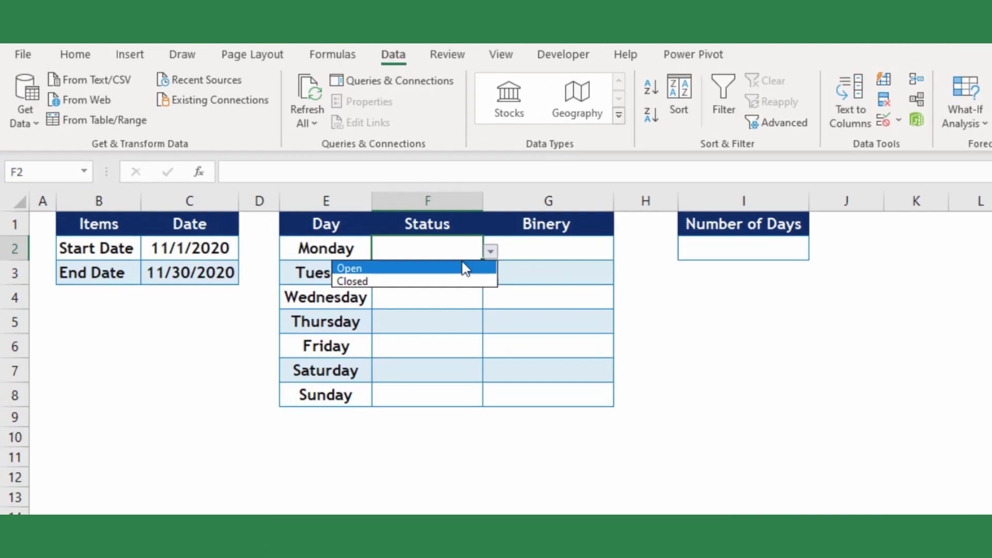
pyautogui.click(465, 268)
pyautogui.click(466, 269)
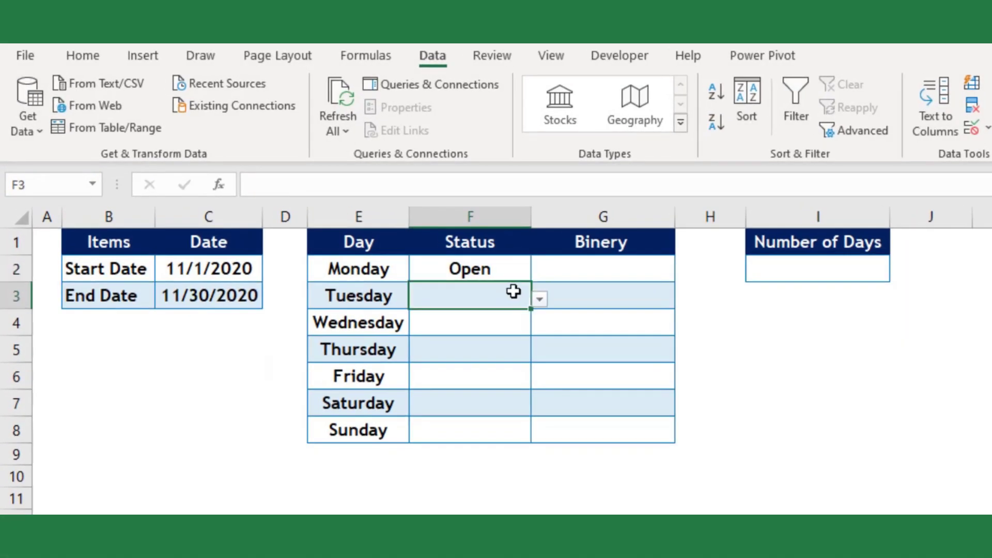
pyautogui.click(539, 299)
pyautogui.click(495, 327)
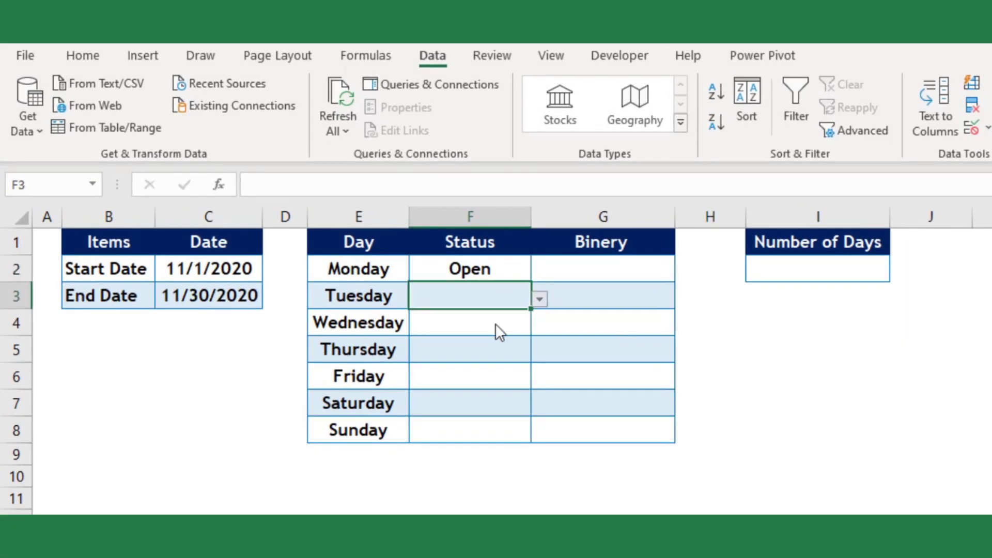
# - Enter =IF(F2="Closed",1,0) in G2 to flag closed days
pyautogui.click(612, 273)
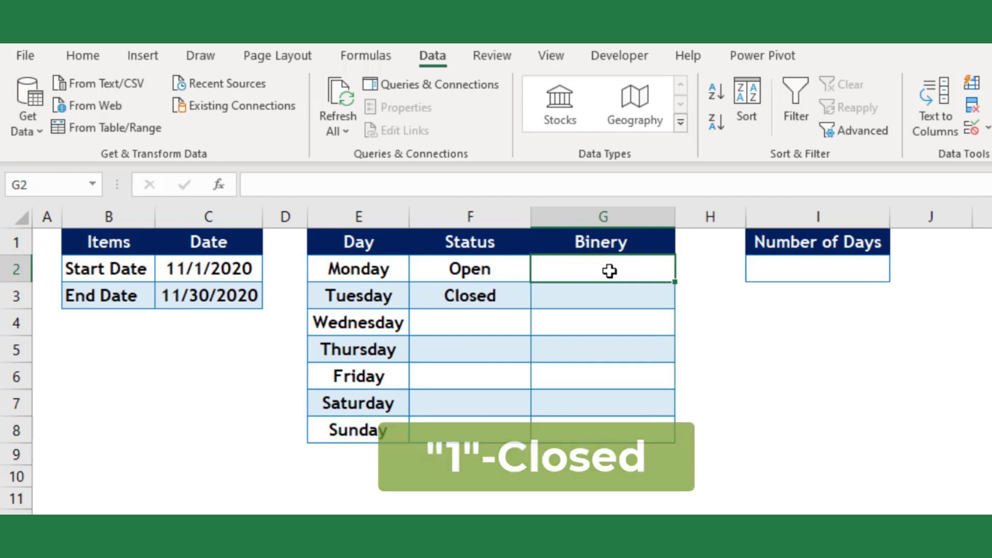
pyautogui.write('=if')
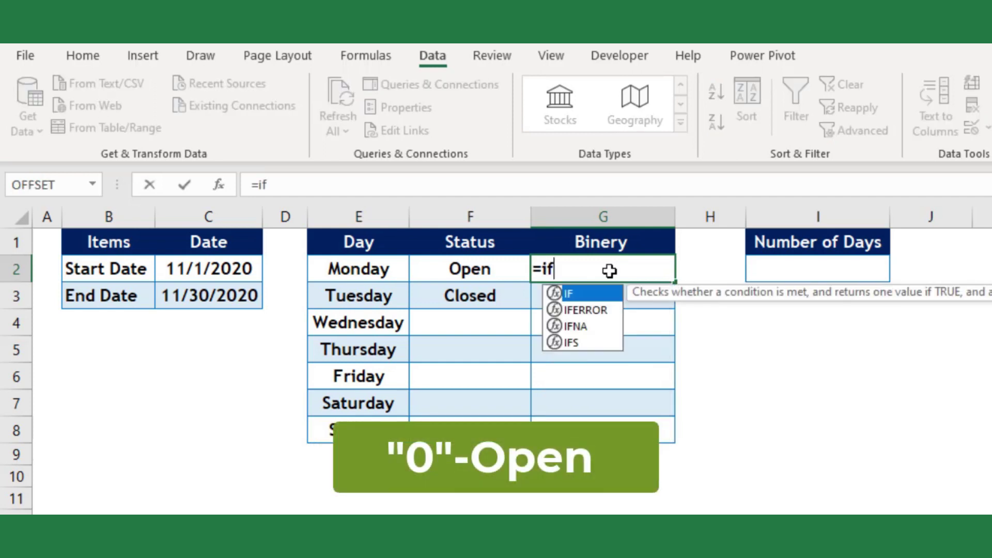
pyautogui.press('Tab')
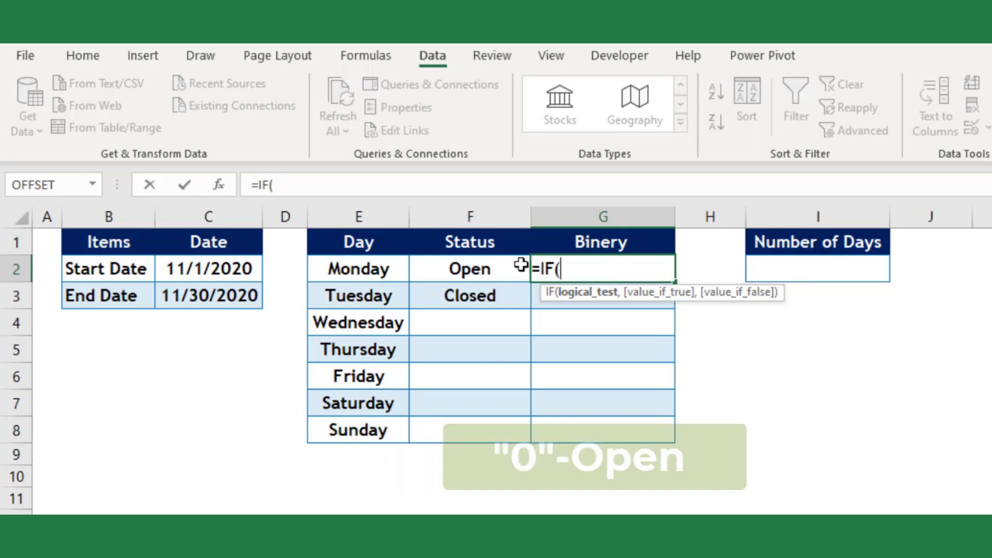
pyautogui.click(461, 269)
pyautogui.write('=')
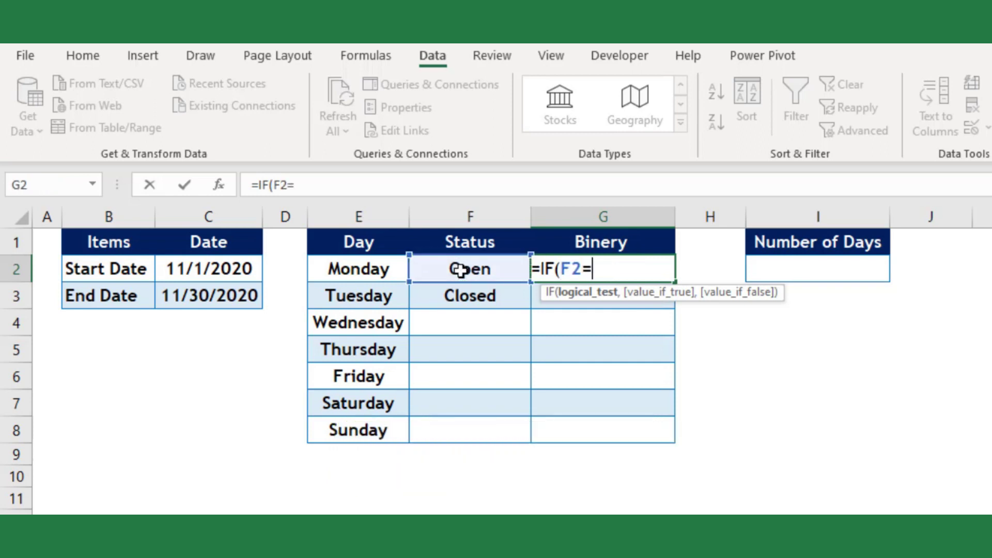
pyautogui.write('"Clos')
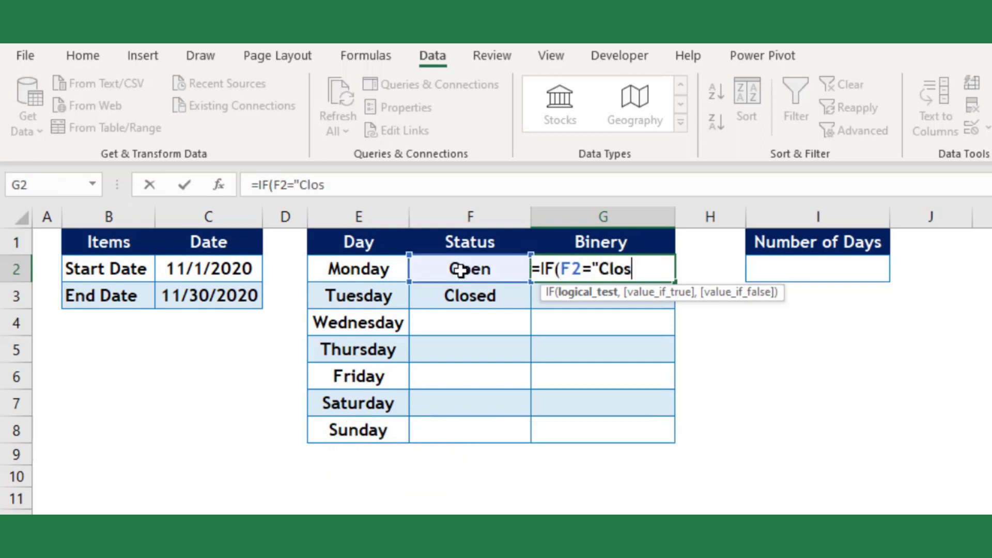
pyautogui.write('ed",1,')
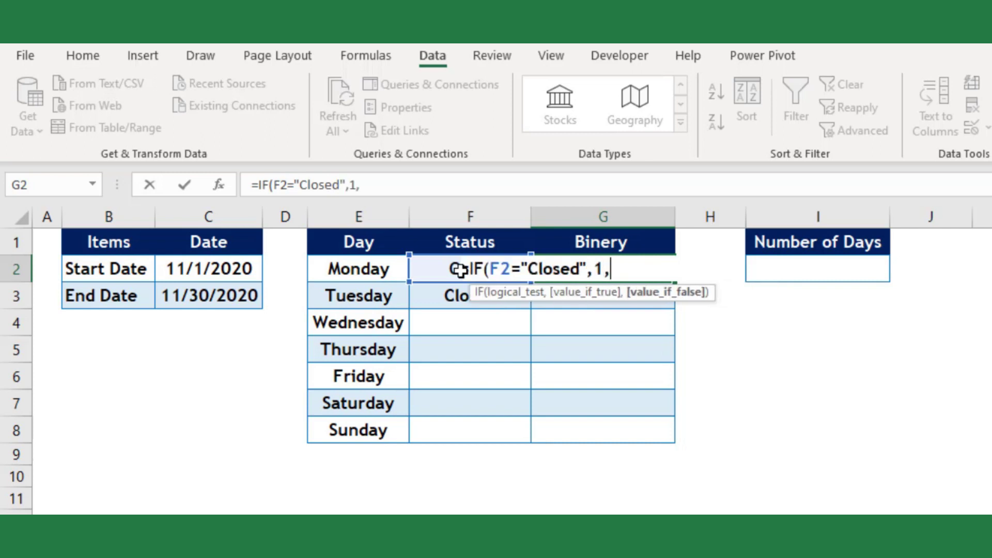
pyautogui.write('0')
pyautogui.press('Return')
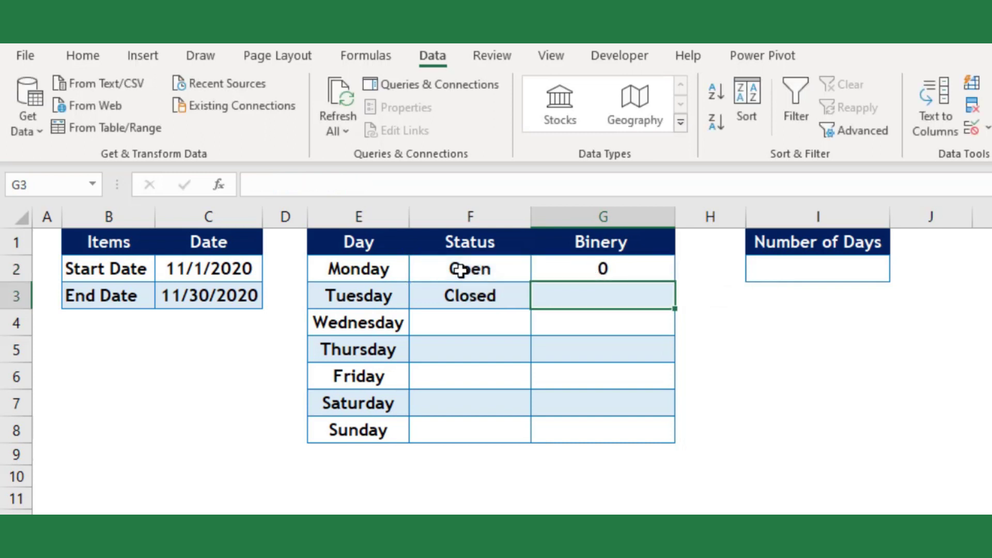
# - Fill the IF formula down from G2 through G8 for every day
pyautogui.click(579, 264)
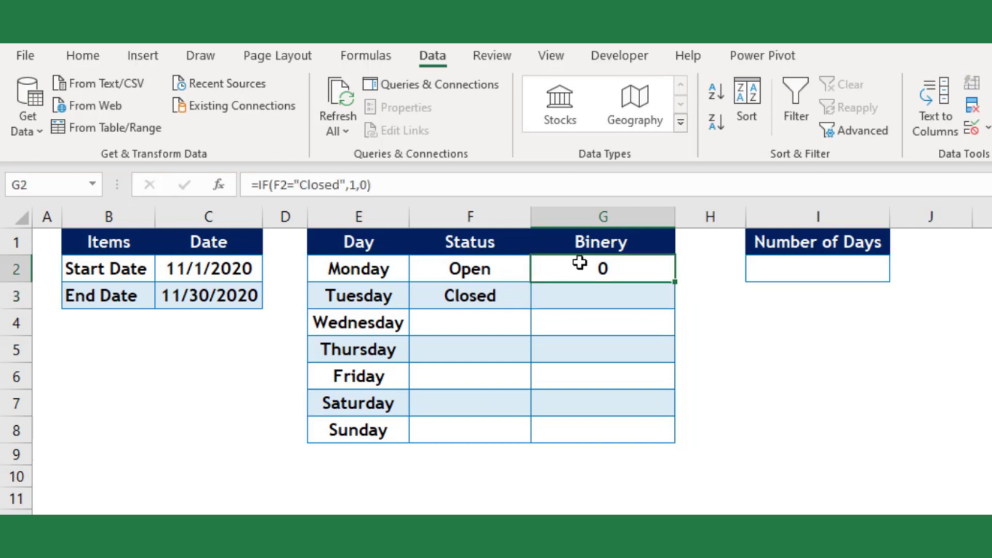
pyautogui.moveTo(674, 282); pyautogui.dragTo(652, 445)
pyautogui.click(690, 455)
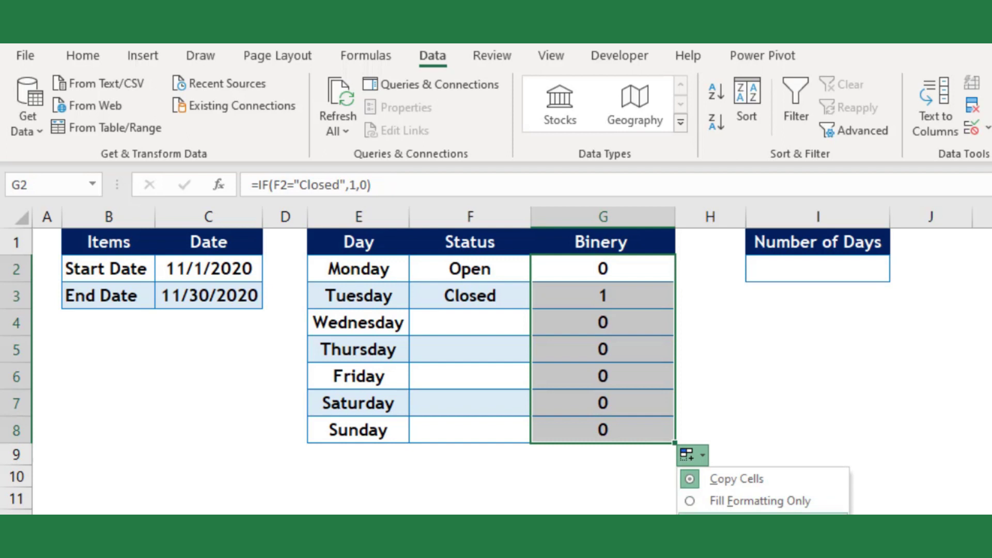
pyautogui.click(690, 455)
pyautogui.click(568, 491)
pyautogui.click(472, 326)
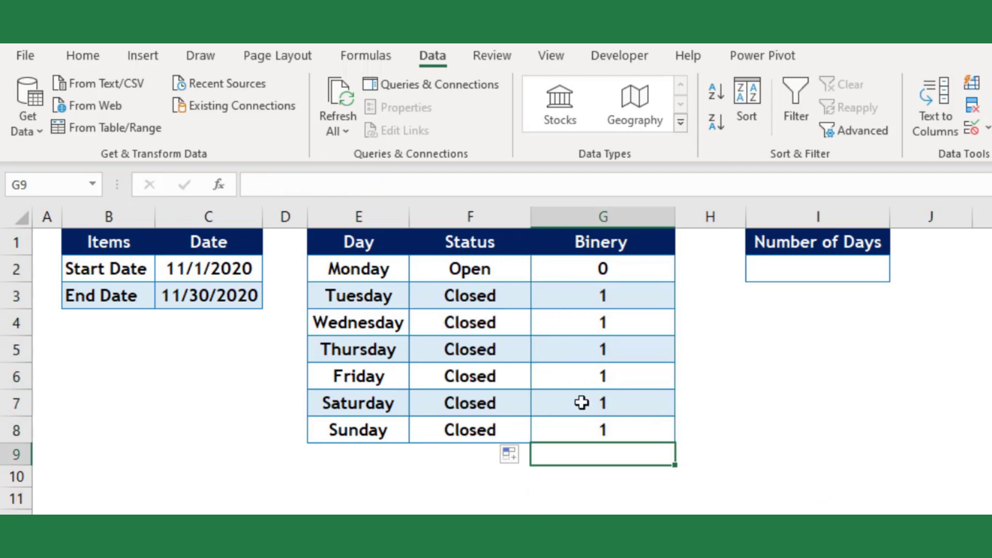
# - Enter =TEXTJOIN(,TRUE,G2:G8) in J1 to build the weekend string 0111111
pyautogui.moveTo(609, 278); pyautogui.dragTo(606, 442)
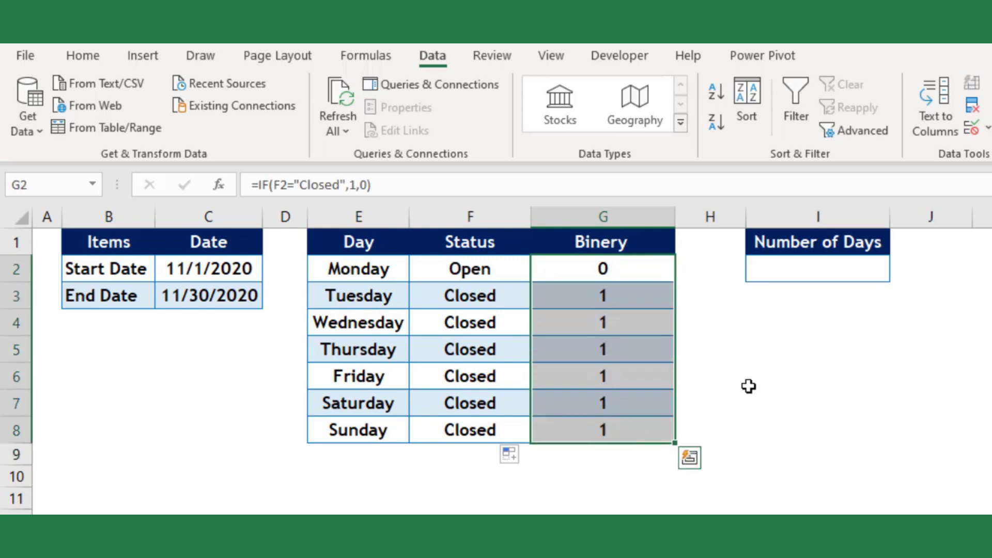
pyautogui.click(938, 244)
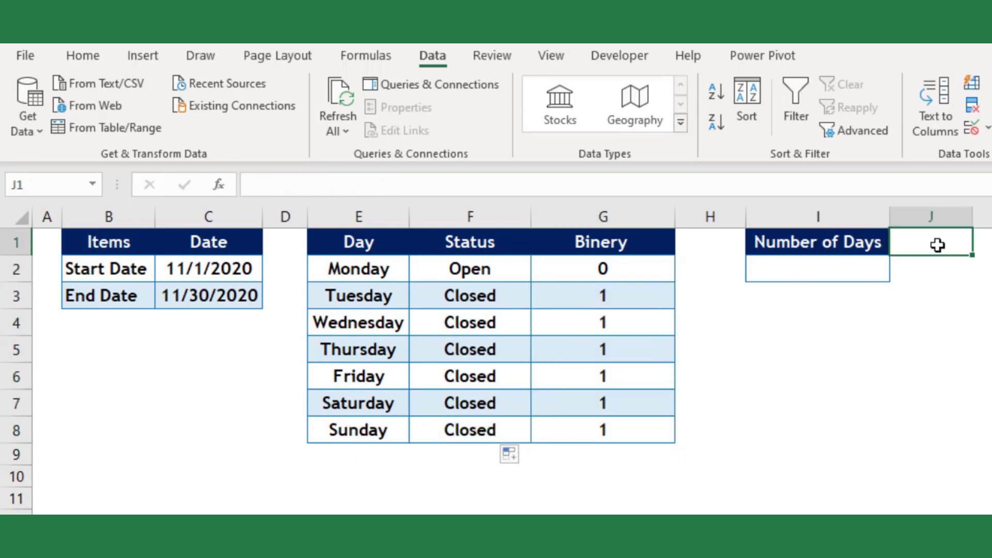
pyautogui.write('=text')
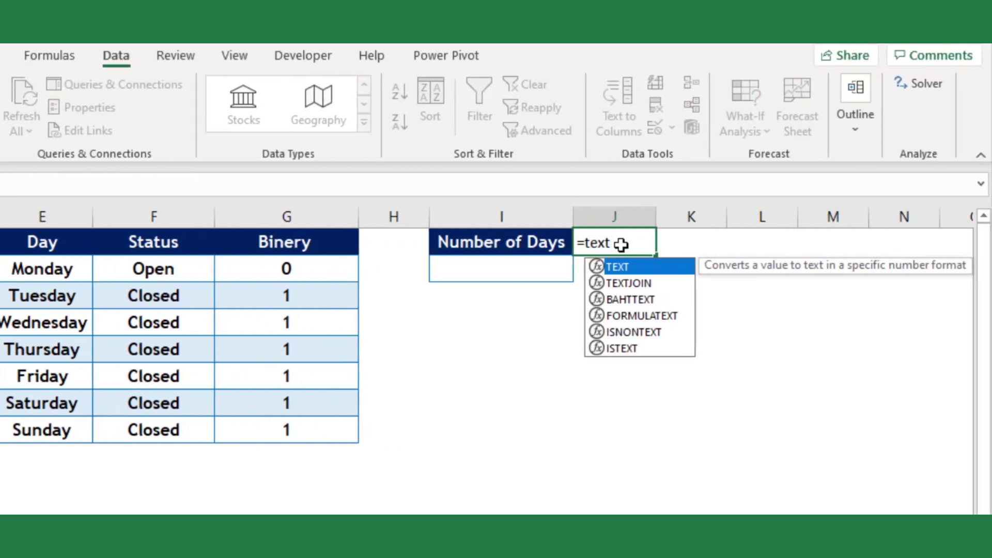
pyautogui.press('Down')
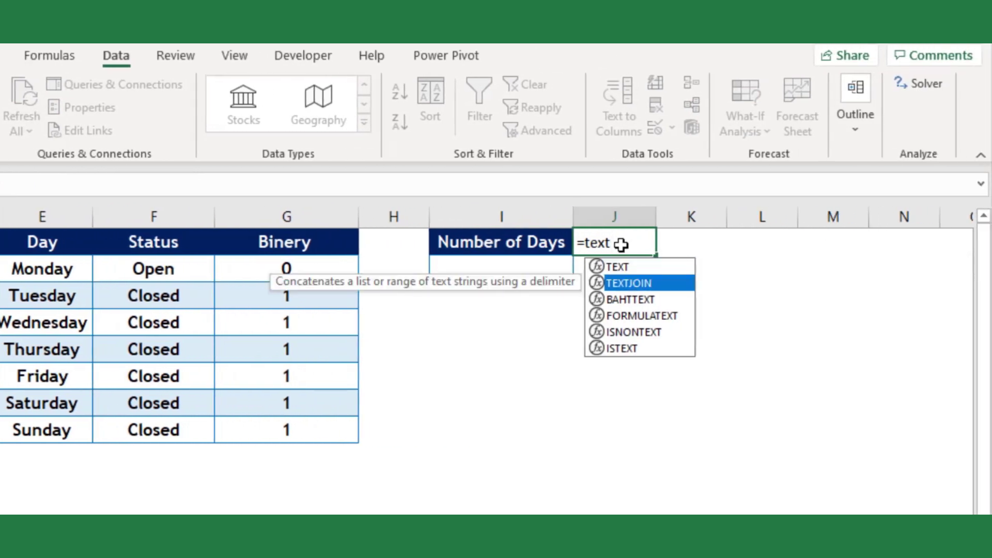
pyautogui.press('Tab')
pyautogui.write(',')
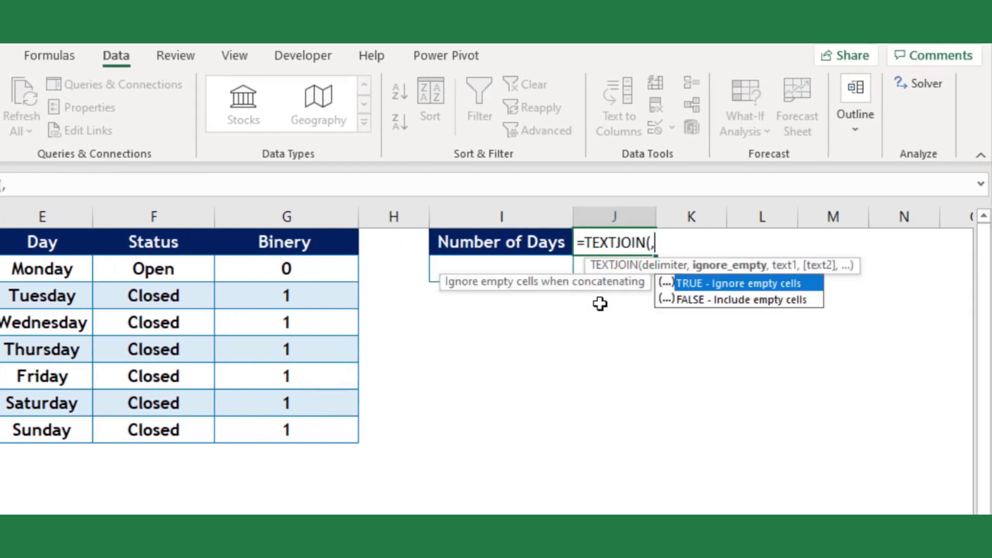
pyautogui.press('Tab')
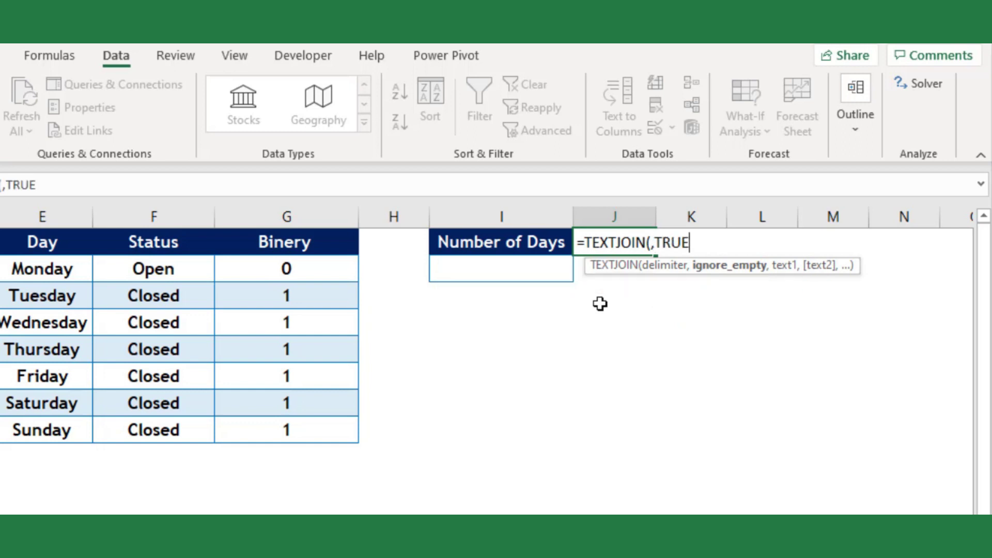
pyautogui.write(',')
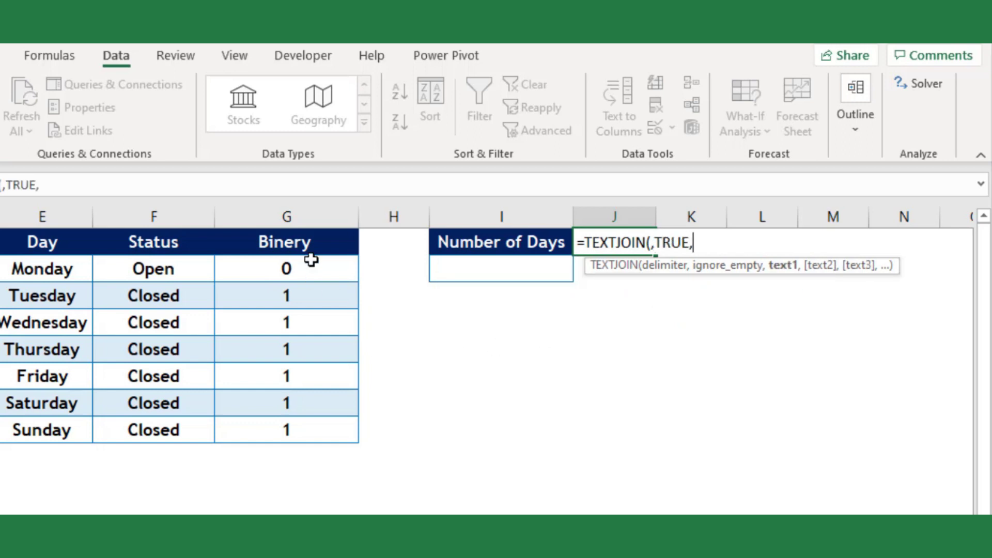
pyautogui.moveTo(310, 261); pyautogui.dragTo(308, 425)
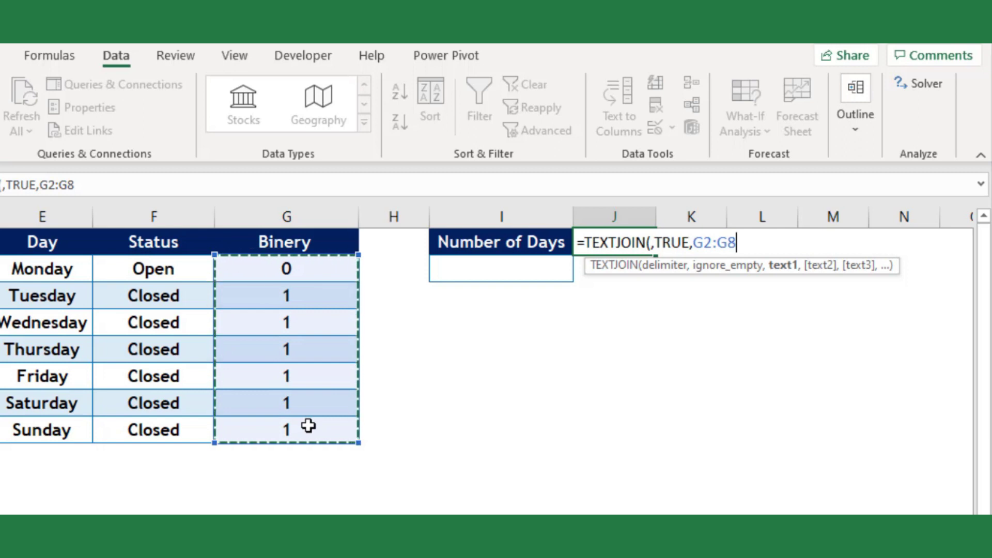
pyautogui.press('Return')
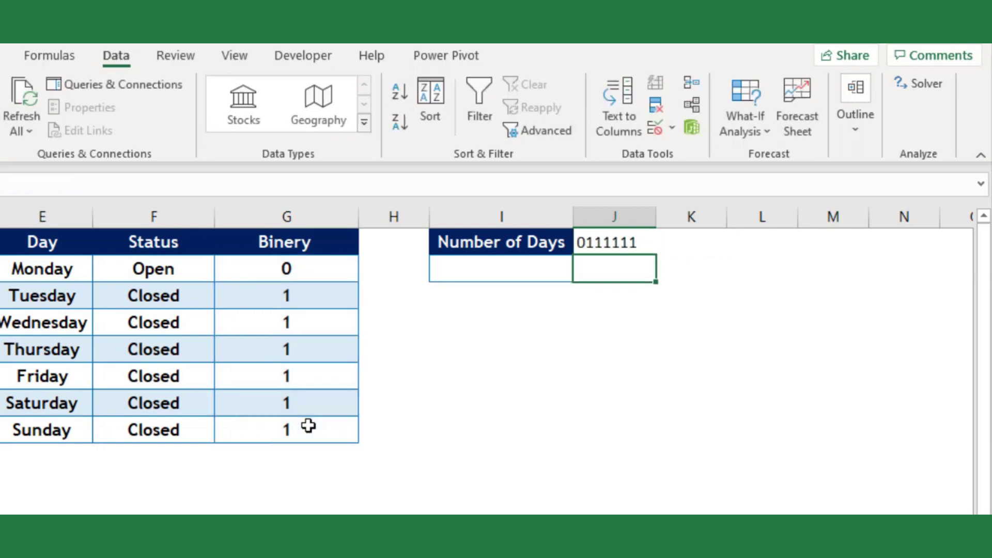
pyautogui.click(519, 371)
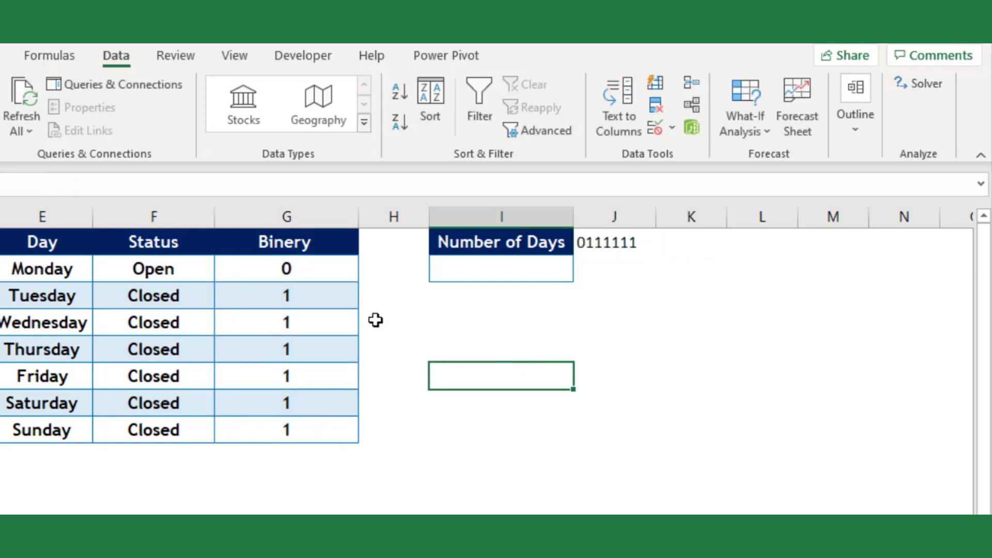
# - Enter =NETWORKDAYS.INTL(C2,C3,J1) in I2, returning 5 working days
pyautogui.click(449, 272)
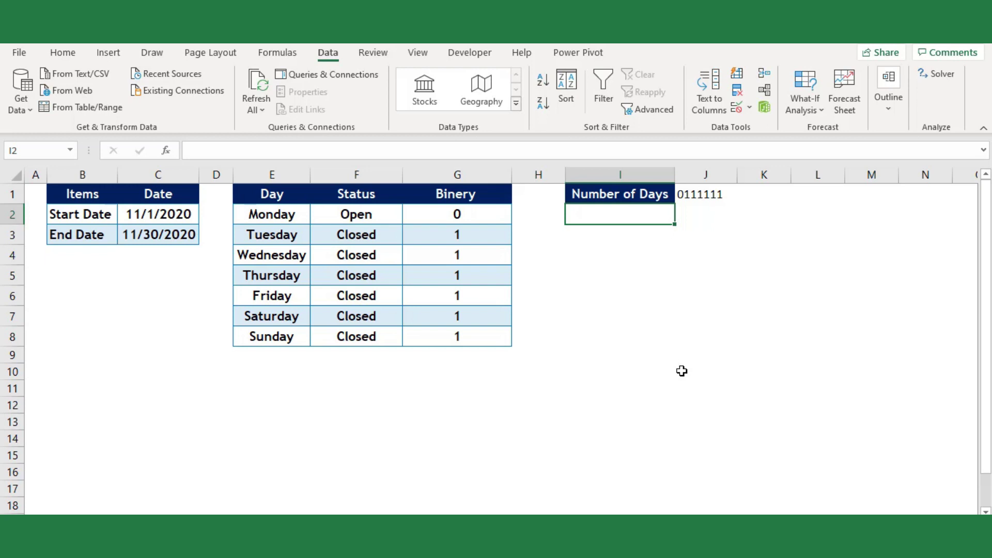
pyautogui.write('=net')
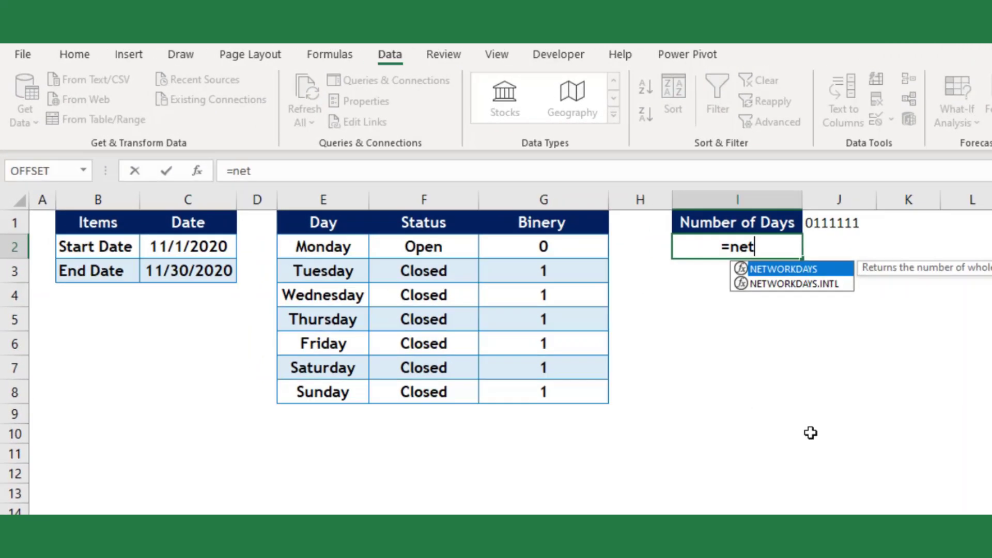
pyautogui.press('Down')
pyautogui.press('Tab')
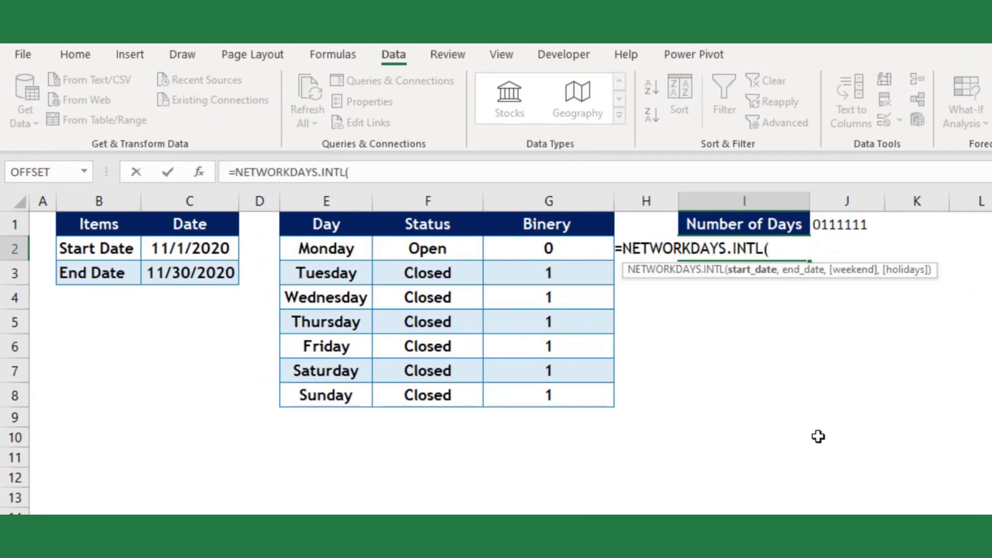
pyautogui.click(160, 251)
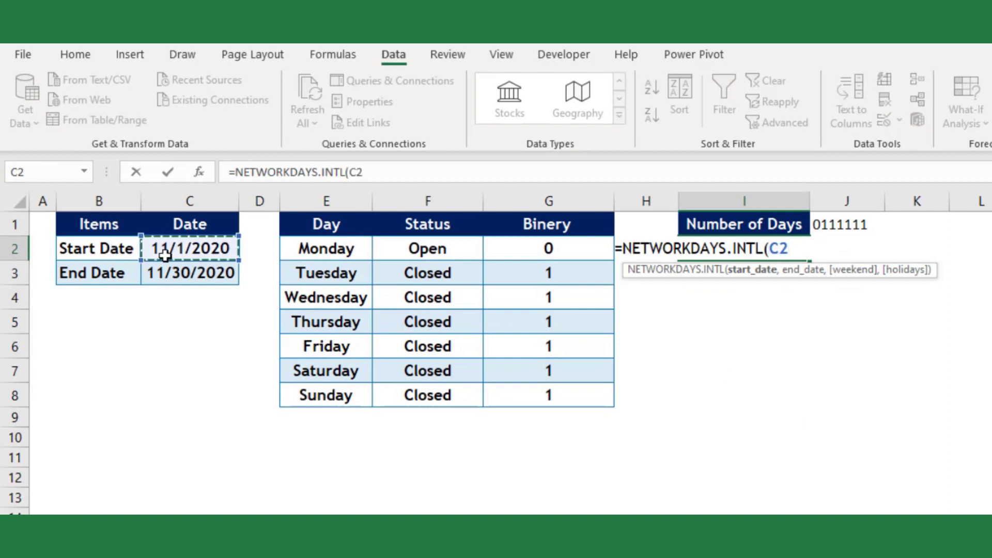
pyautogui.write(',')
pyautogui.click(181, 272)
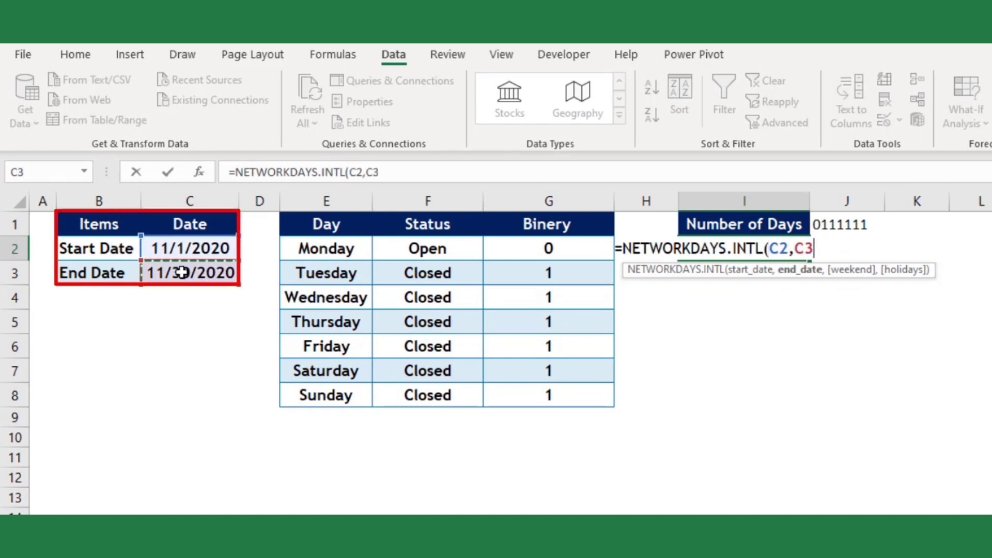
pyautogui.write(',')
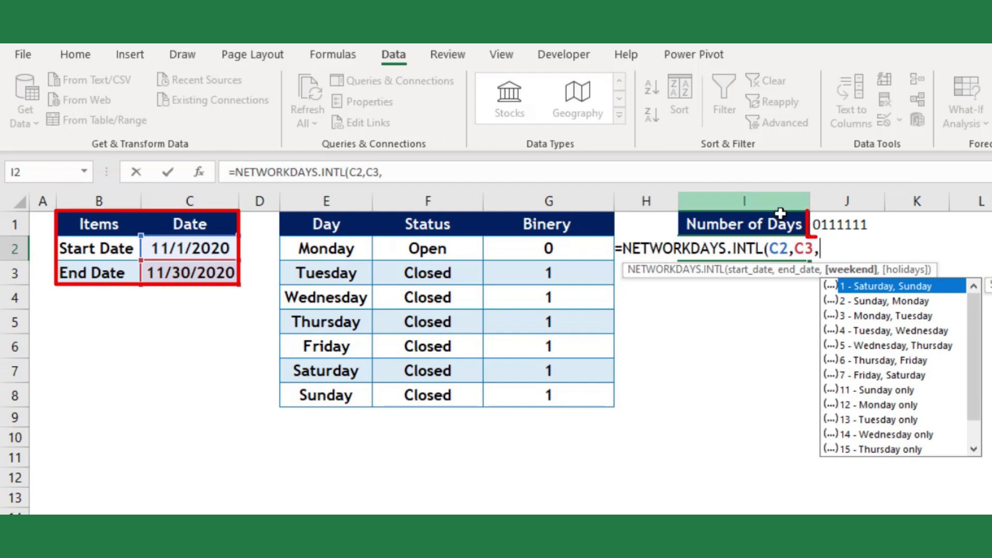
pyautogui.click(835, 229)
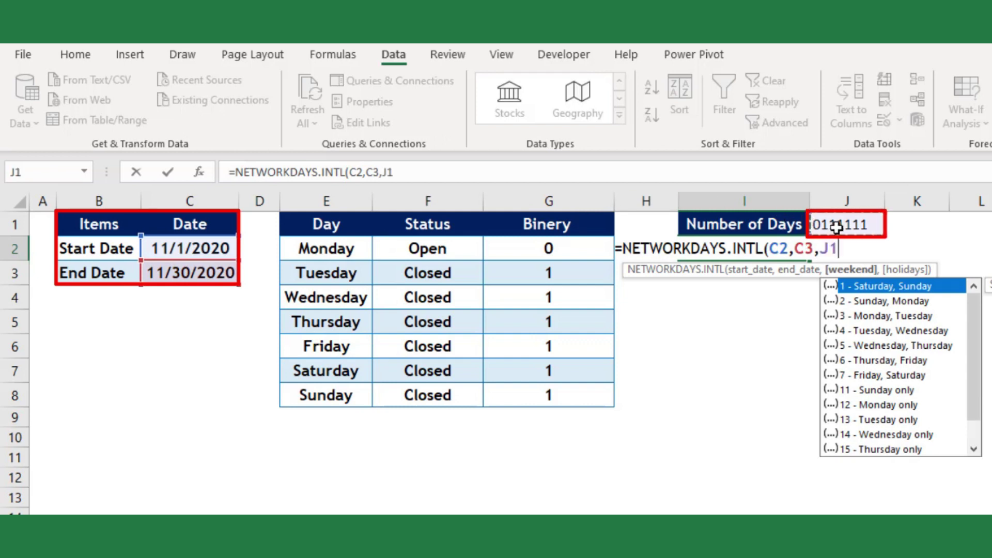
pyautogui.write(')')
pyautogui.press('Return')
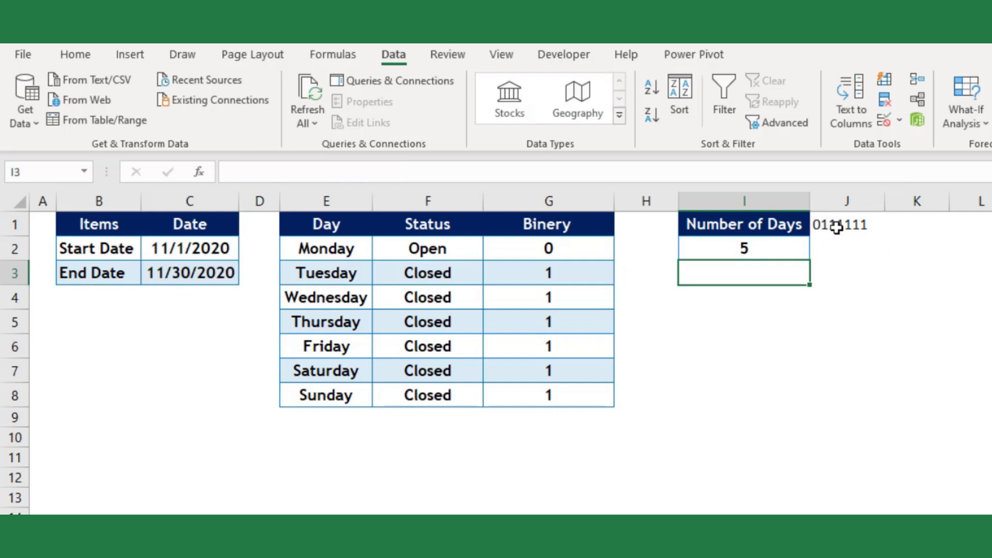
# - Copy Monday's Open status down through Friday without formatting, giving weekend string 0000011
pyautogui.click(548, 328)
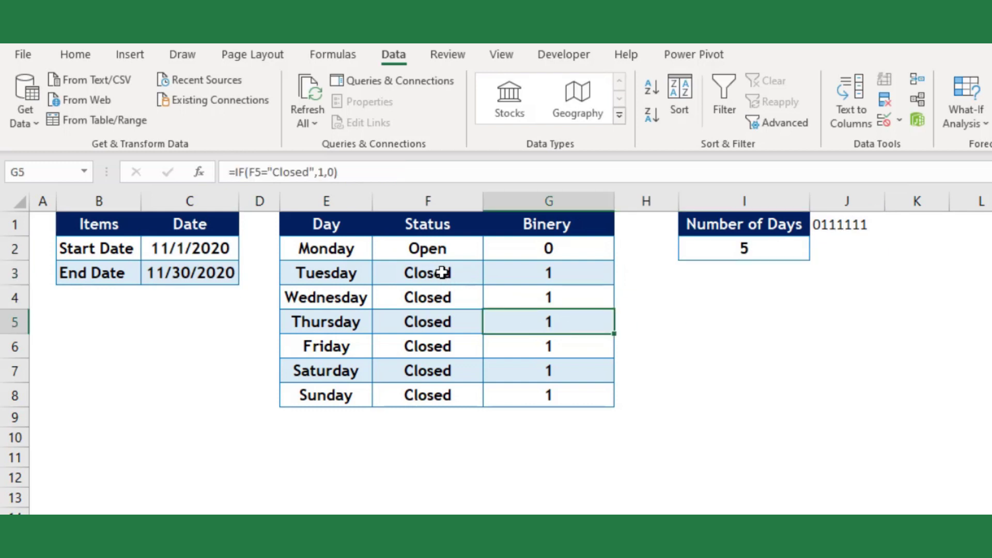
pyautogui.click(442, 252)
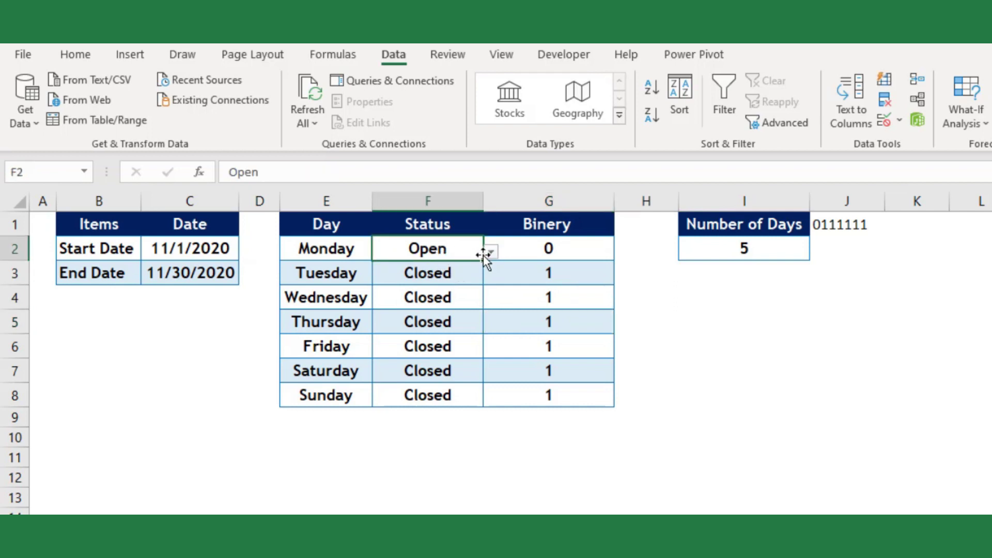
pyautogui.moveTo(482, 260); pyautogui.dragTo(482, 358)
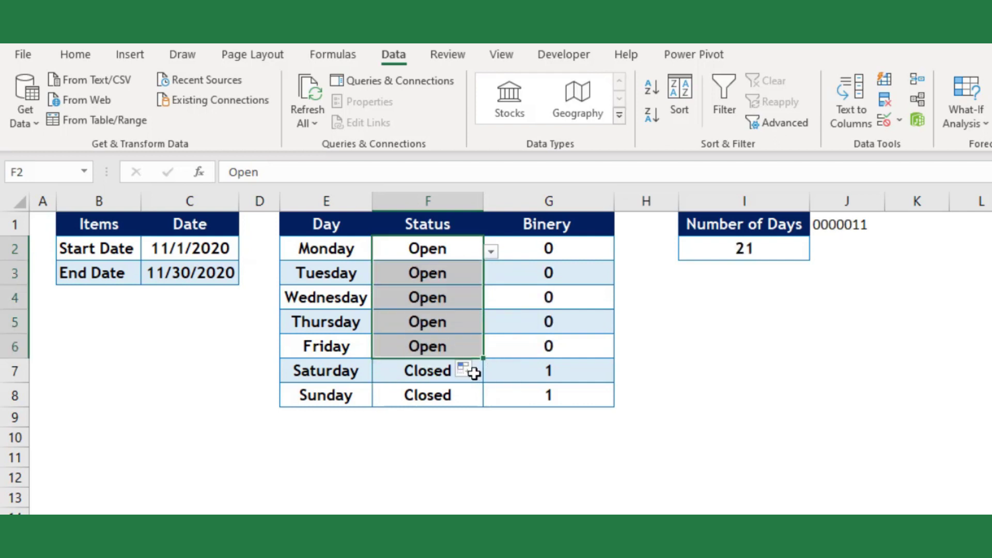
pyautogui.click(474, 373)
pyautogui.moveTo(451, 240); pyautogui.dragTo(460, 350)
pyautogui.click(466, 370)
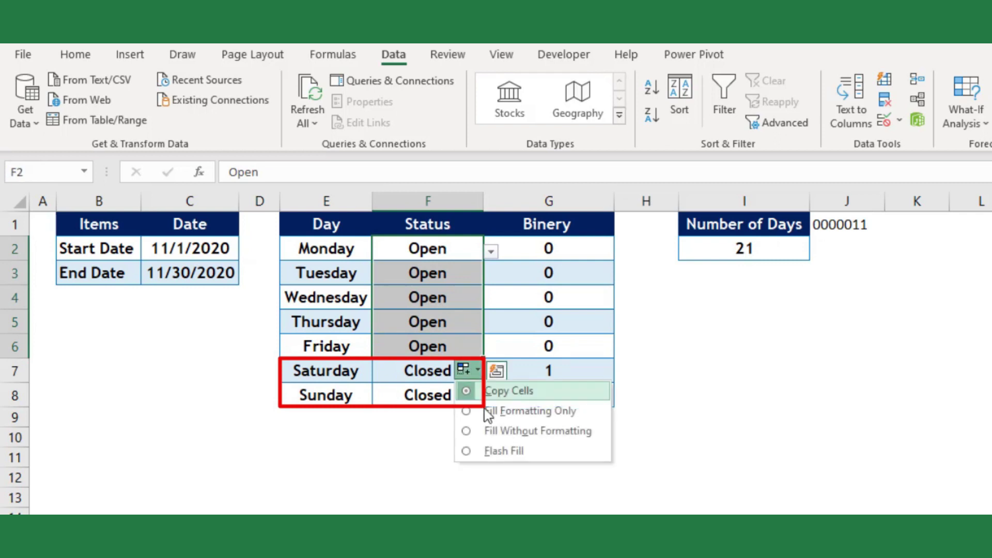
pyautogui.click(521, 427)
pyautogui.click(439, 454)
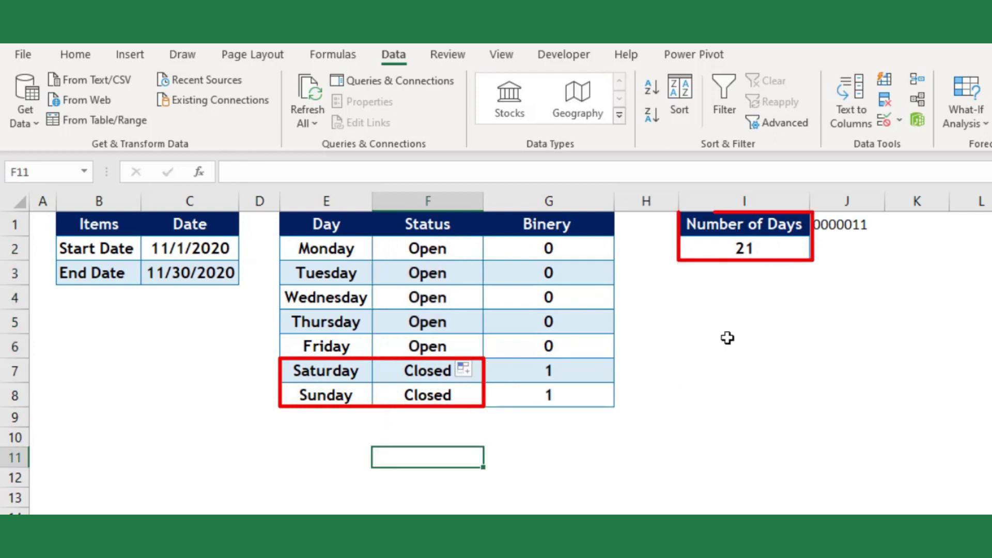
# - Review the start and end date cells, then select an empty cell in column L
pyautogui.moveTo(221, 250); pyautogui.dragTo(223, 272)
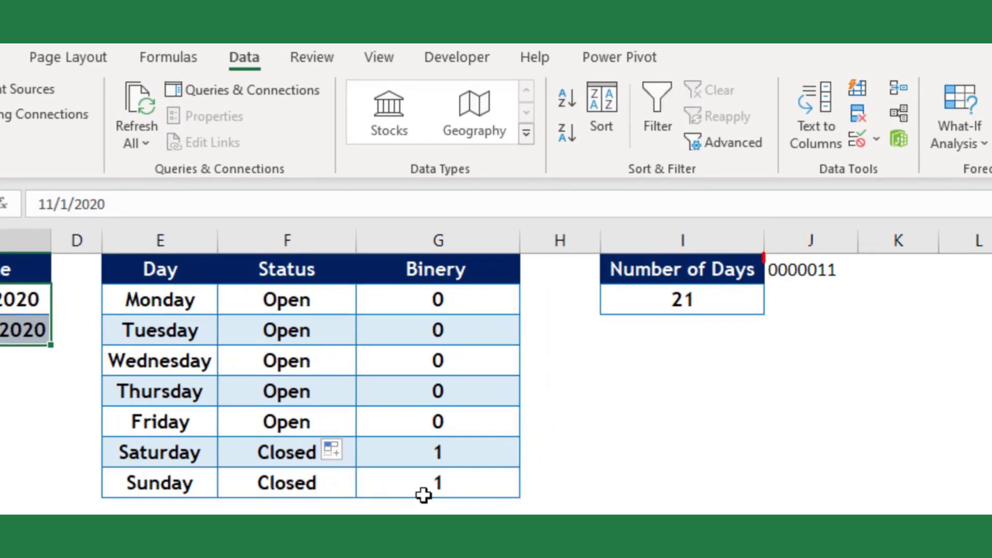
pyautogui.click(938, 469)
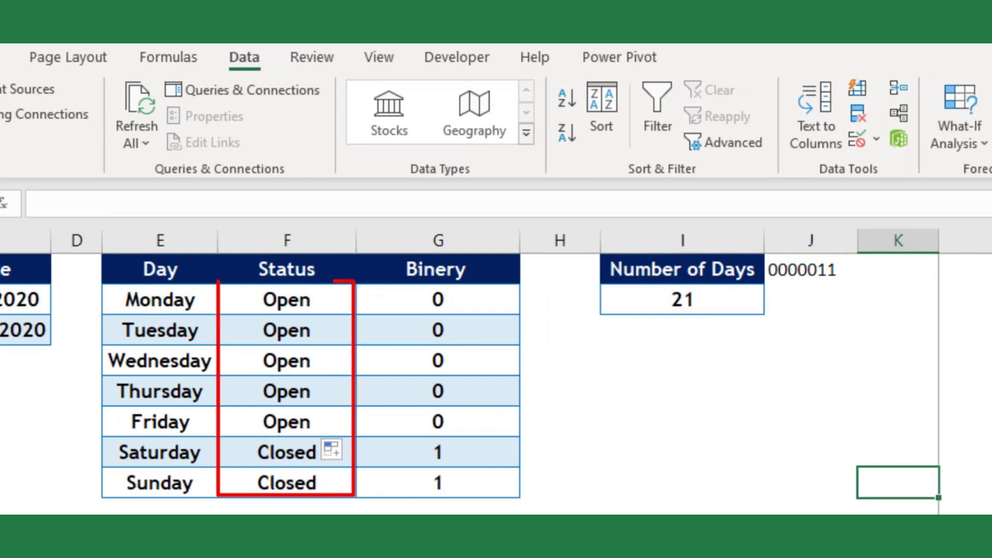
pyautogui.click(951, 370)
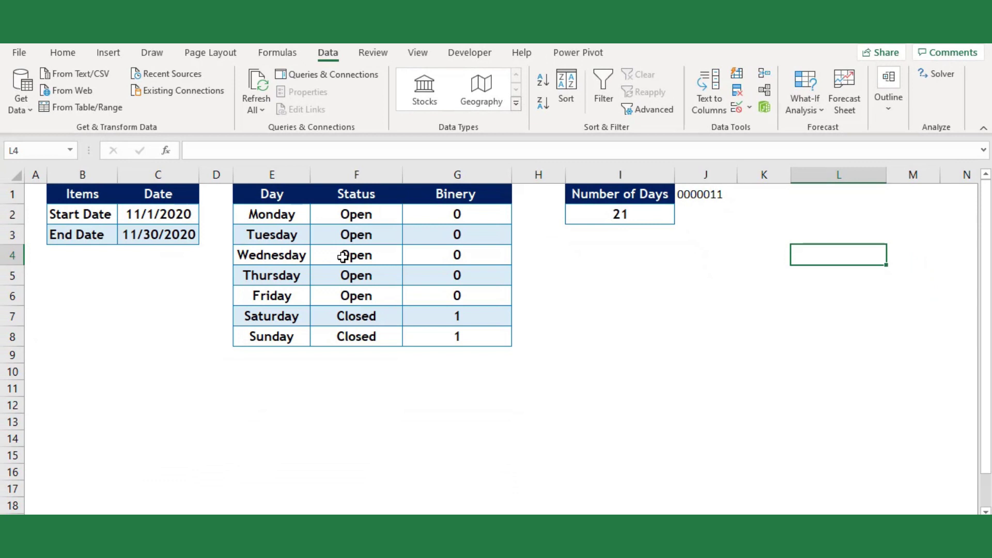
# - Apply the Day column's formatting to column L and enter the header 'Holiday' in L1
pyautogui.moveTo(277, 194); pyautogui.dragTo(255, 337)
pyautogui.click(60, 56)
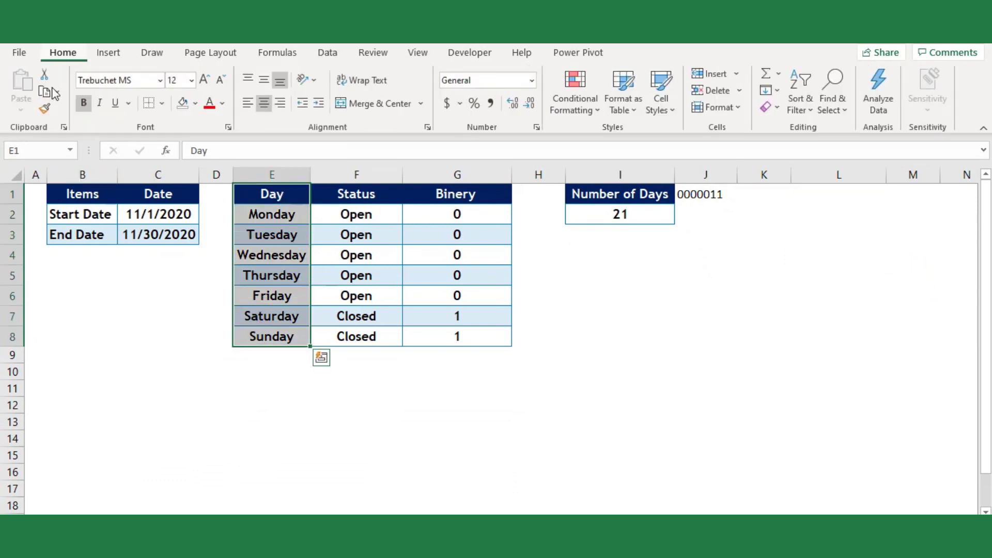
pyautogui.click(46, 108)
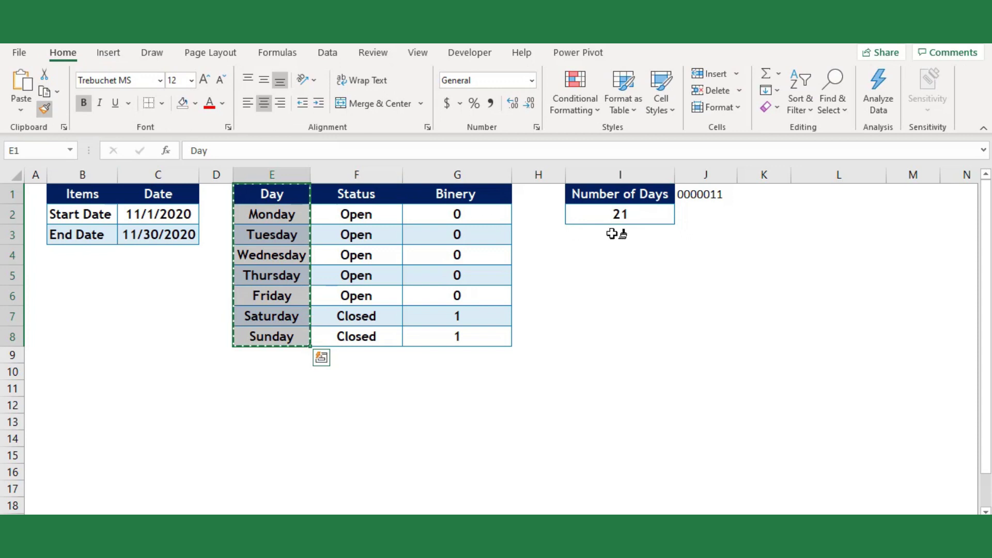
pyautogui.click(839, 192)
pyautogui.click(831, 200)
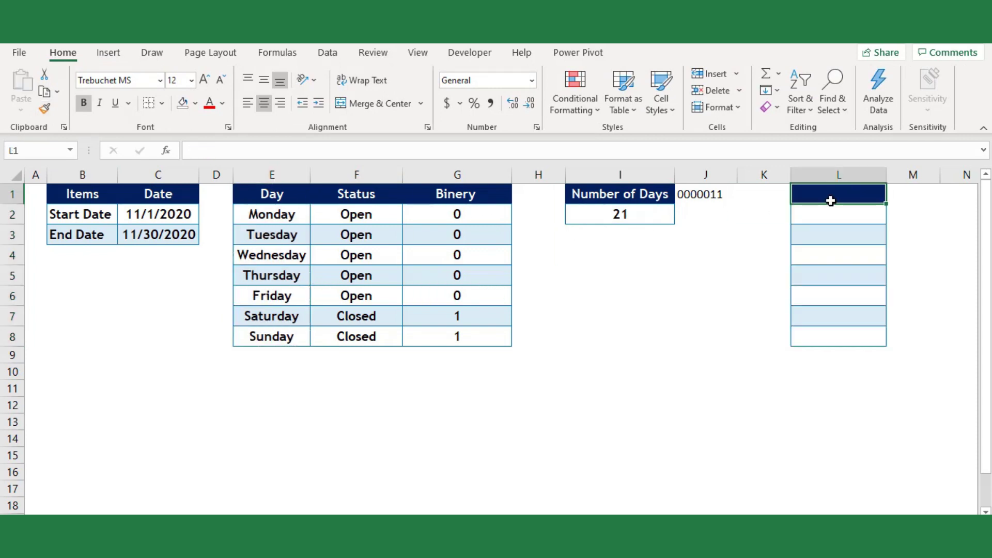
pyautogui.write('Holiday')
pyautogui.press('Return')
# - Convert the Holiday range into a table with headers and name it 'Holidays'
pyautogui.moveTo(830, 200); pyautogui.dragTo(830, 326)
pyautogui.hotkey('ctrl', 't')
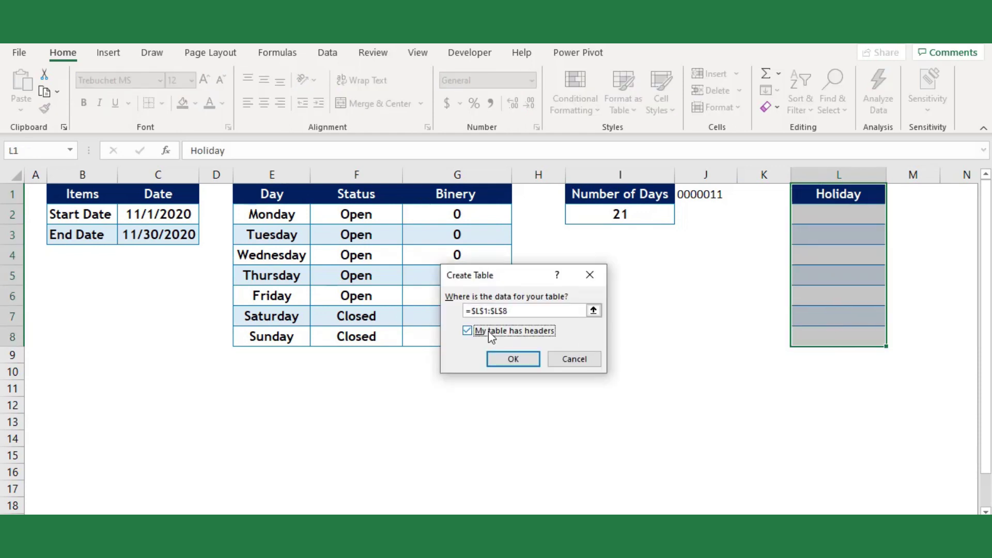
pyautogui.click(488, 330)
pyautogui.click(512, 359)
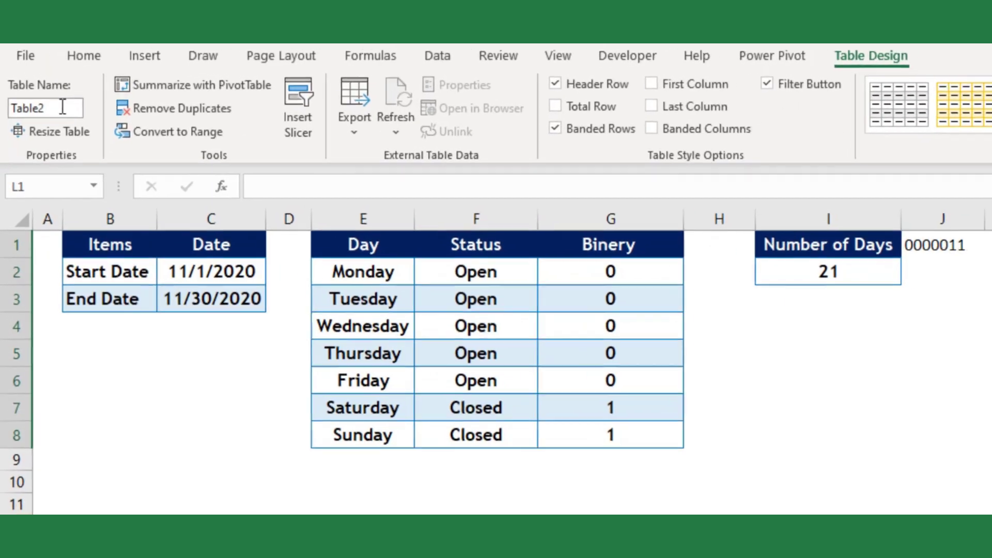
pyautogui.doubleClick(48, 95)
pyautogui.write('Holidays')
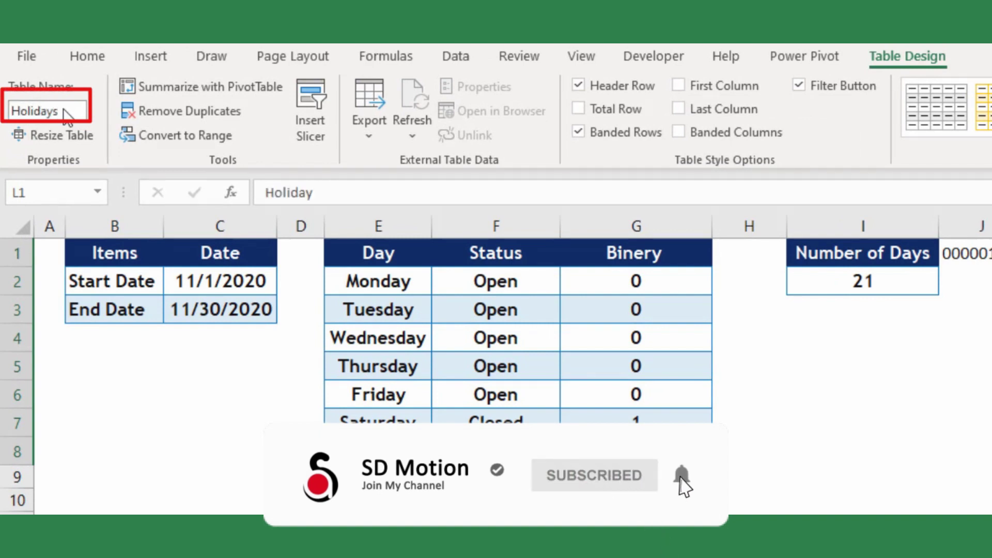
pyautogui.press('Return')
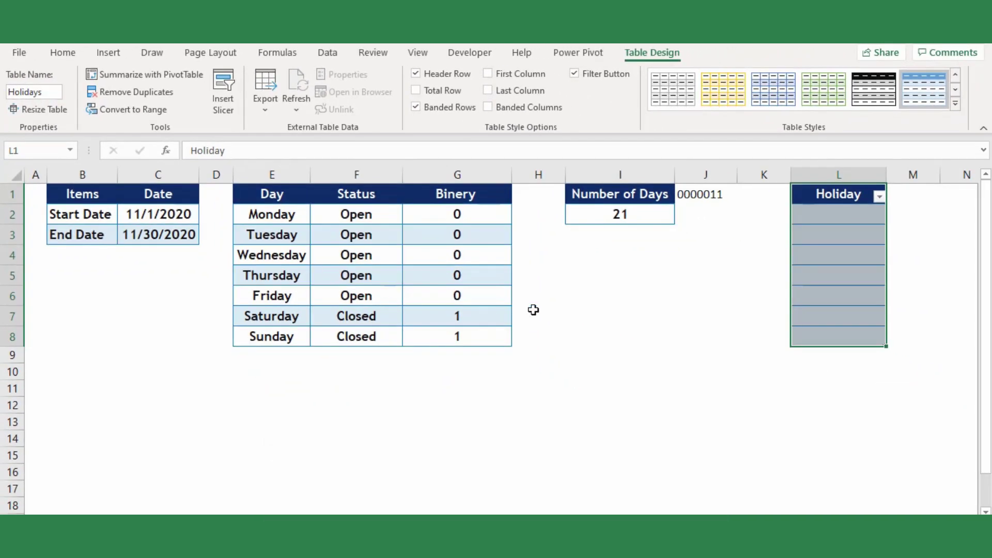
pyautogui.click(532, 309)
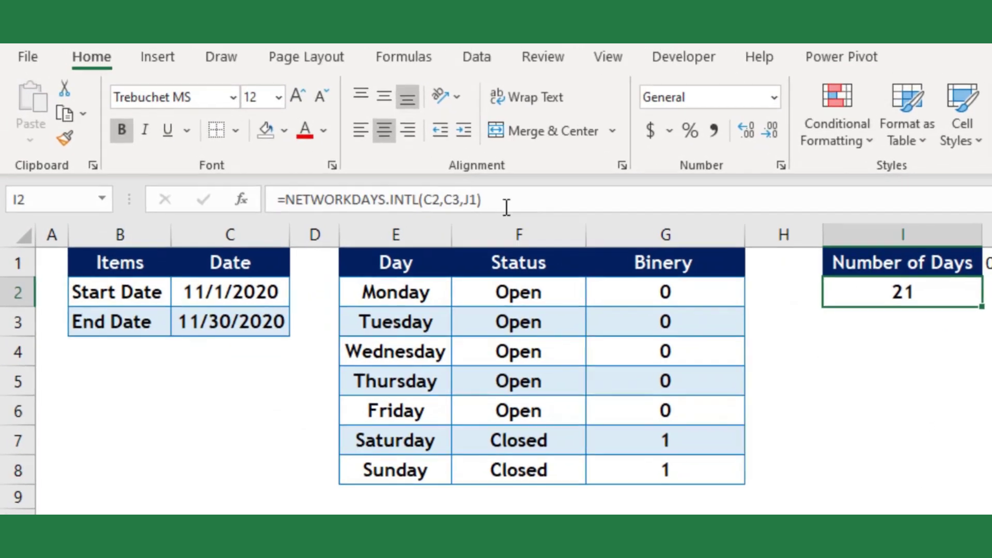
# - Change I2 to =NETWORKDAYS.INTL(C2,C3,J1,Holidays) so holidays are excluded
pyautogui.click(501, 194)
pyautogui.press('BackSpace')
pyautogui.write(',')
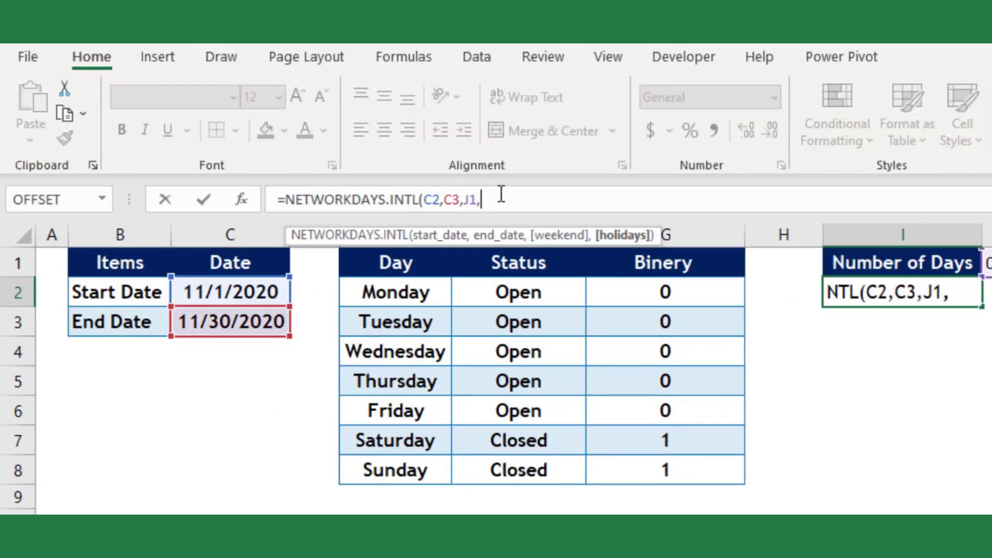
pyautogui.write('hol')
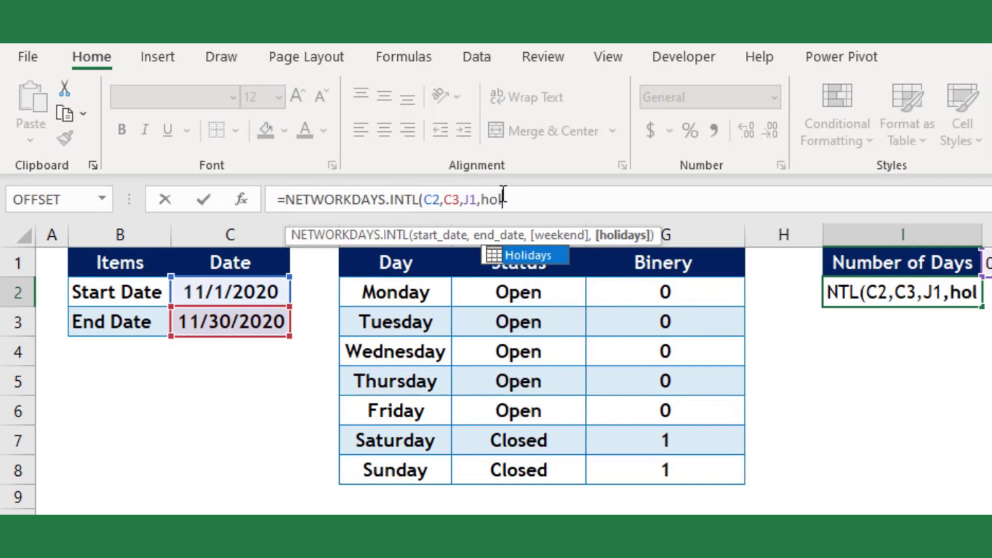
pyautogui.press('Tab')
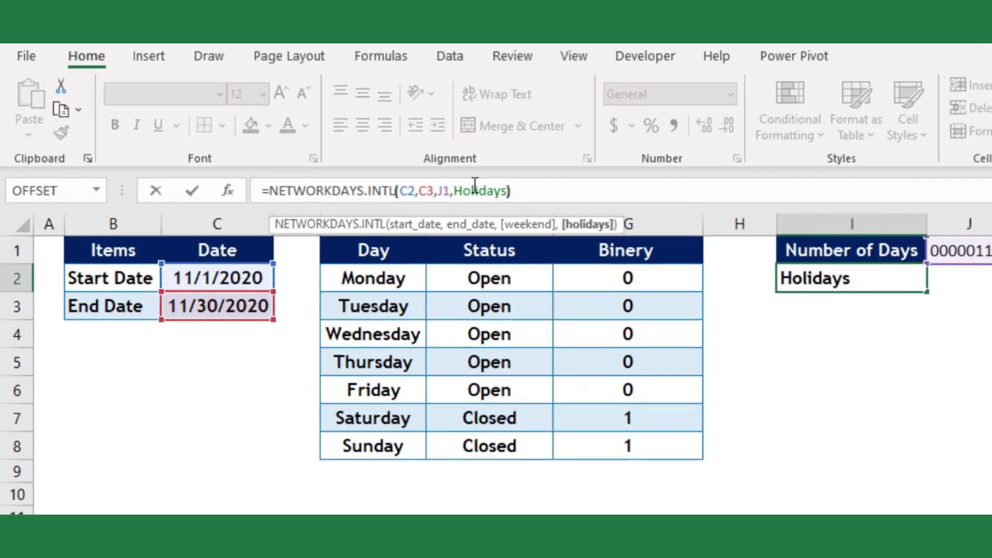
pyautogui.write(')')
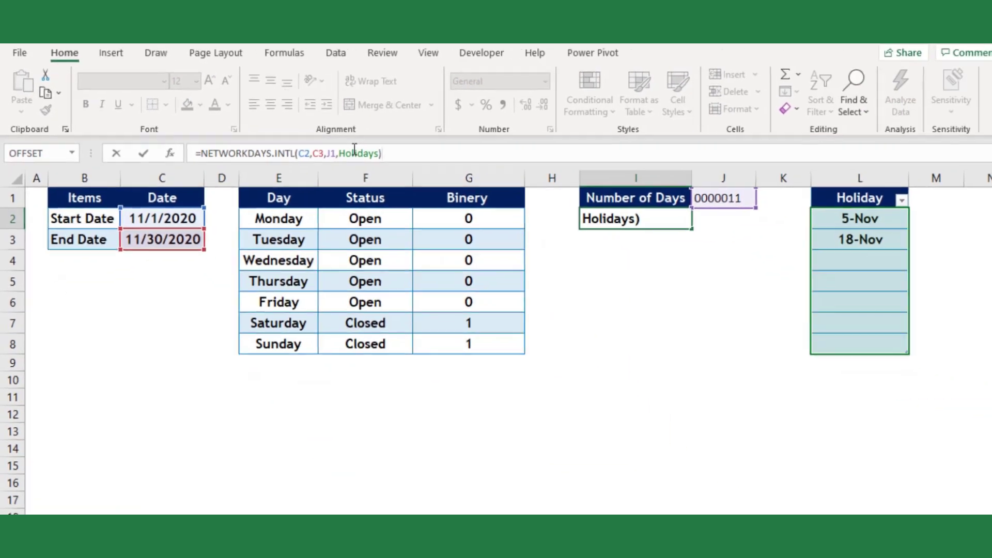
pyautogui.press('Return')
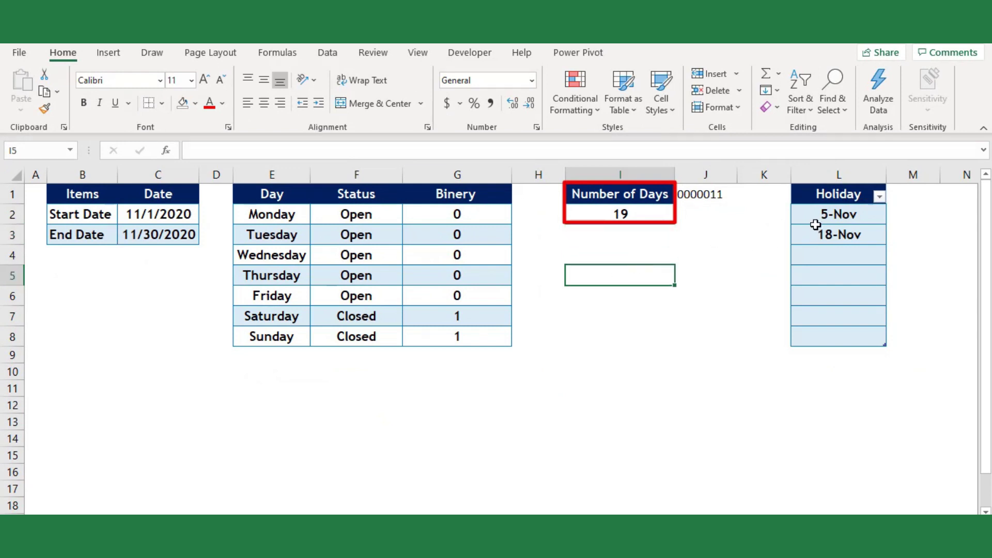
# - Add 25-Nov as a new holiday date in the Holidays table
pyautogui.click(829, 256)
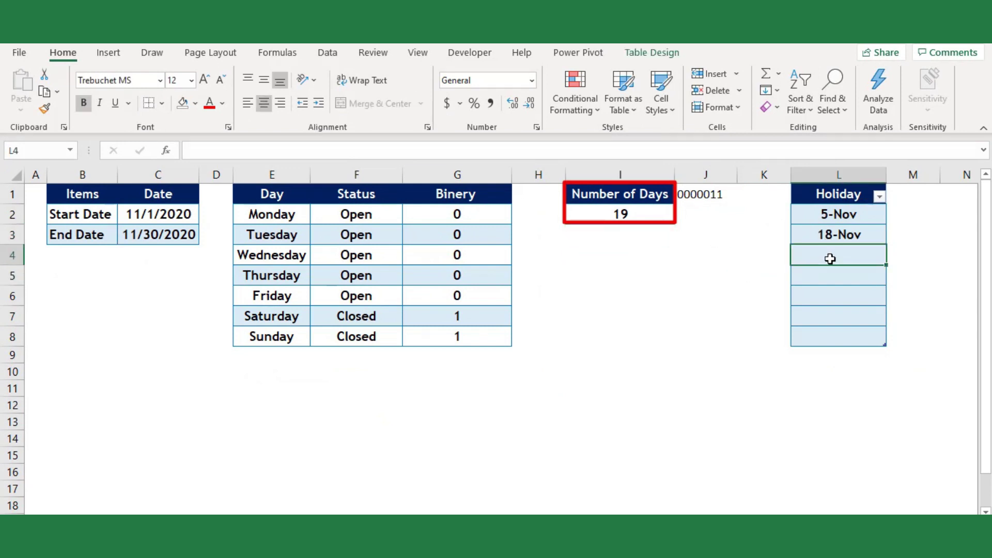
pyautogui.write('25')
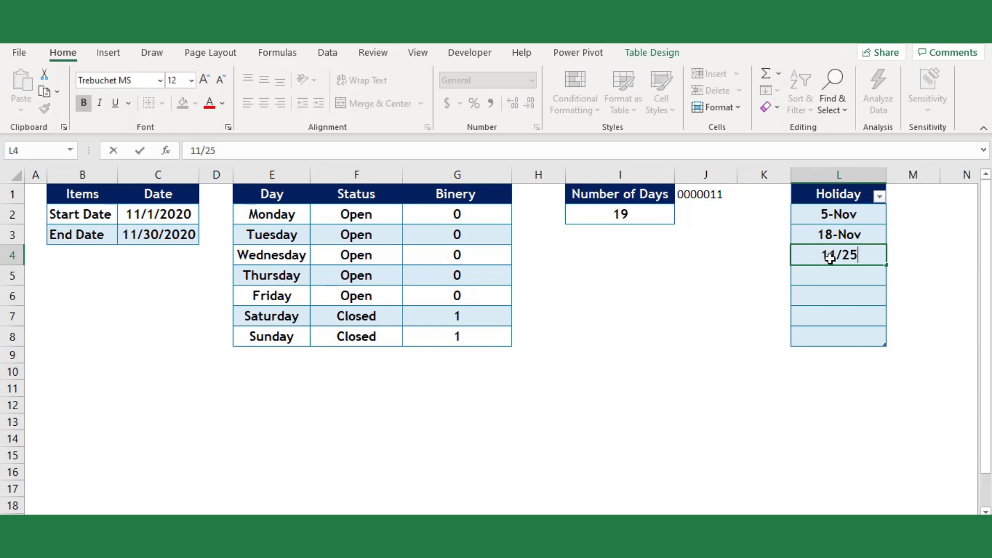
pyautogui.press('Return')
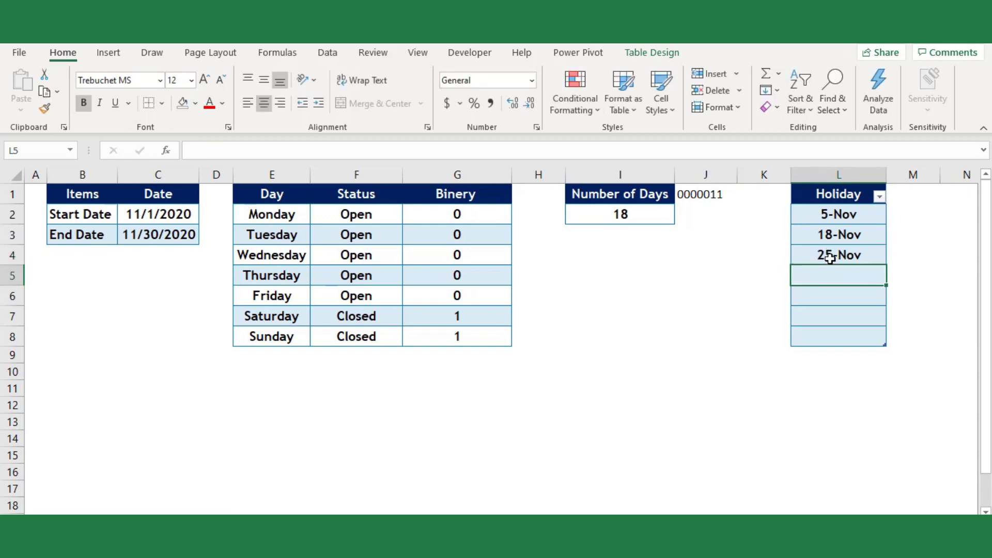
pyautogui.click(690, 298)
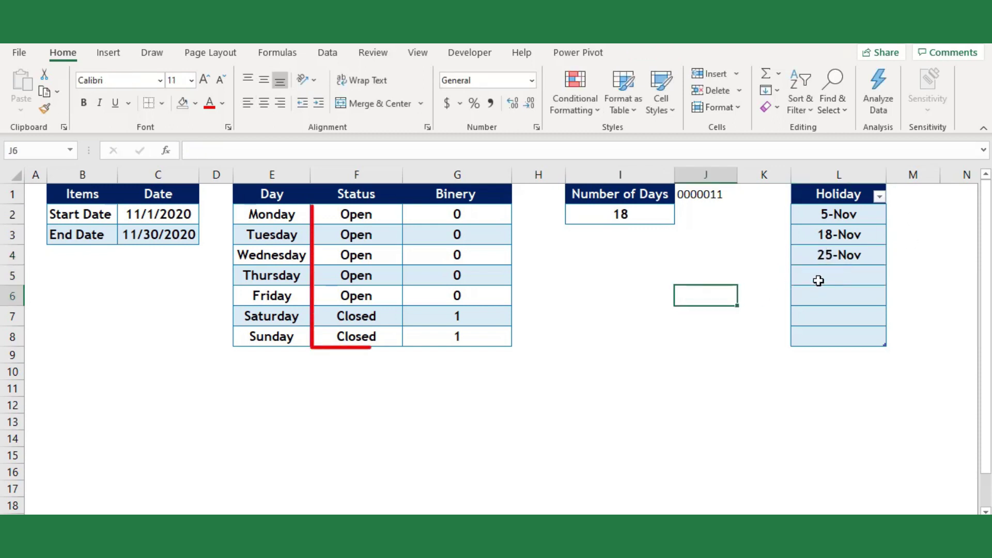
pyautogui.click(822, 280)
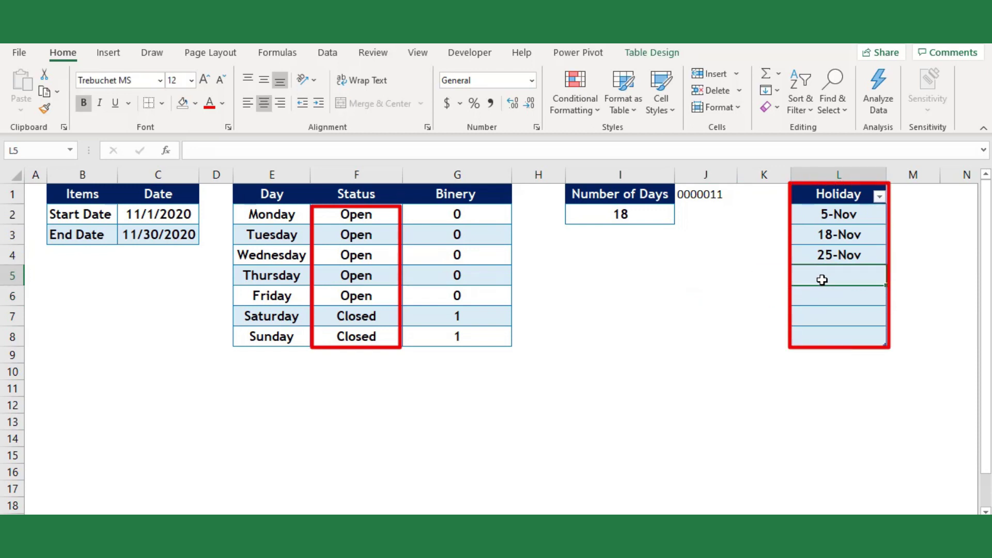